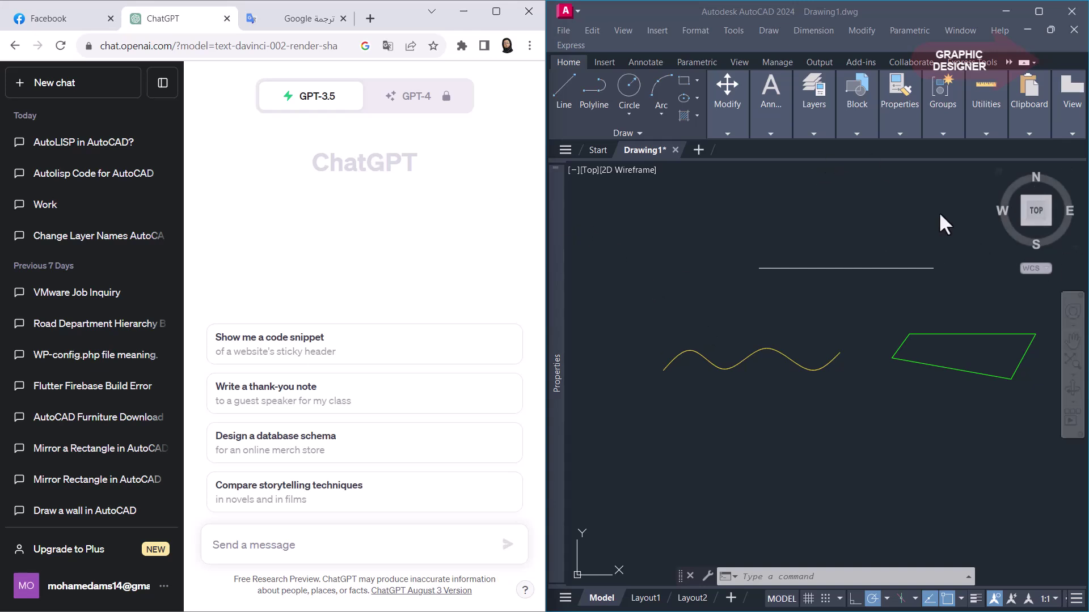
Step: Select the white line and the yellow curve to confirm in Properties that the curve is a spline
left_click(802, 270)
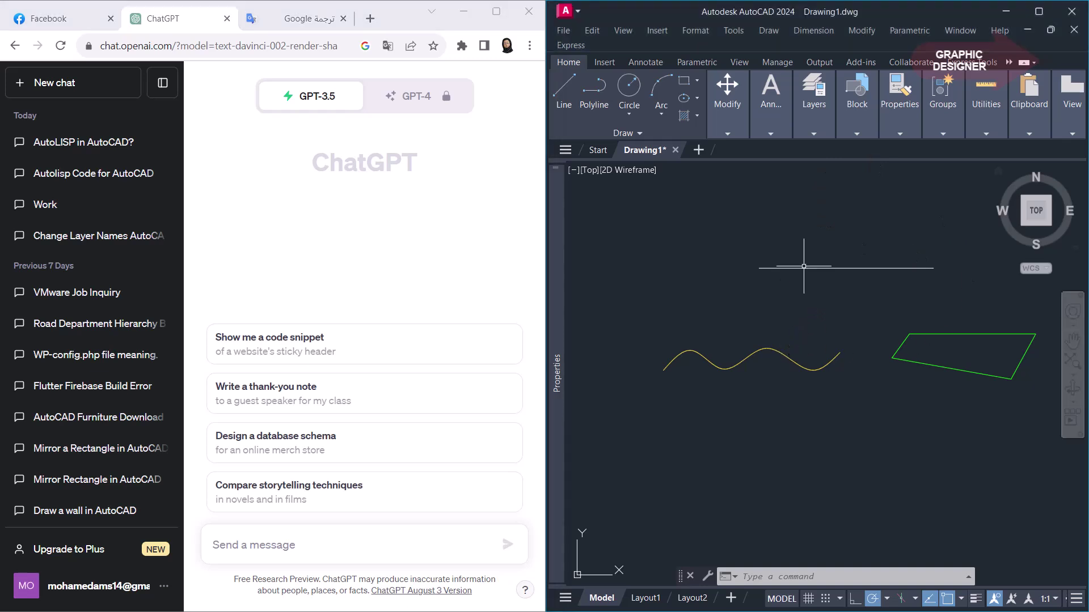
left_click(801, 268)
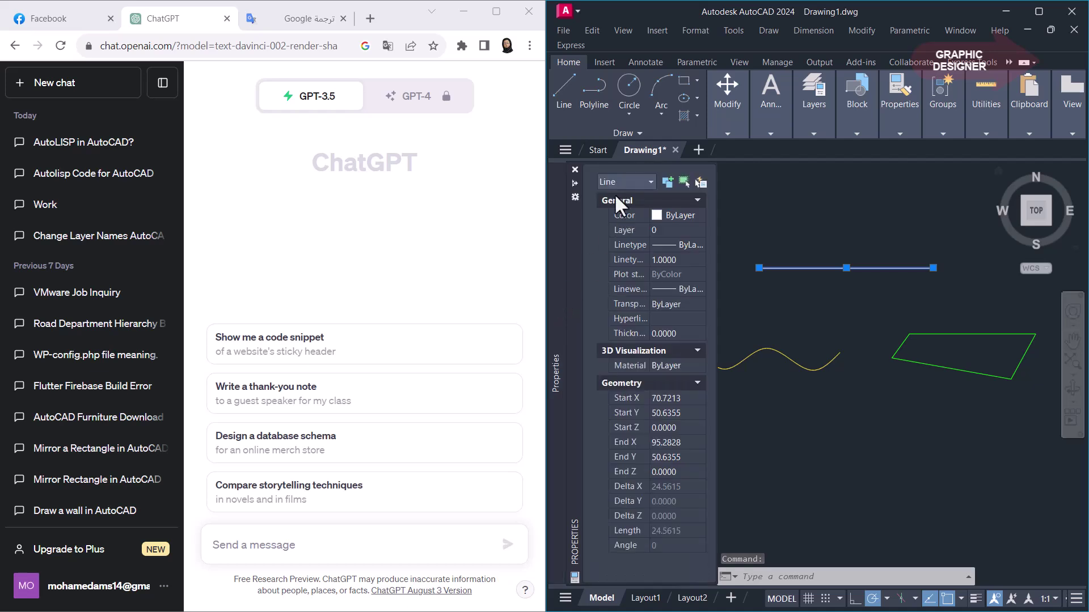
left_click(813, 370)
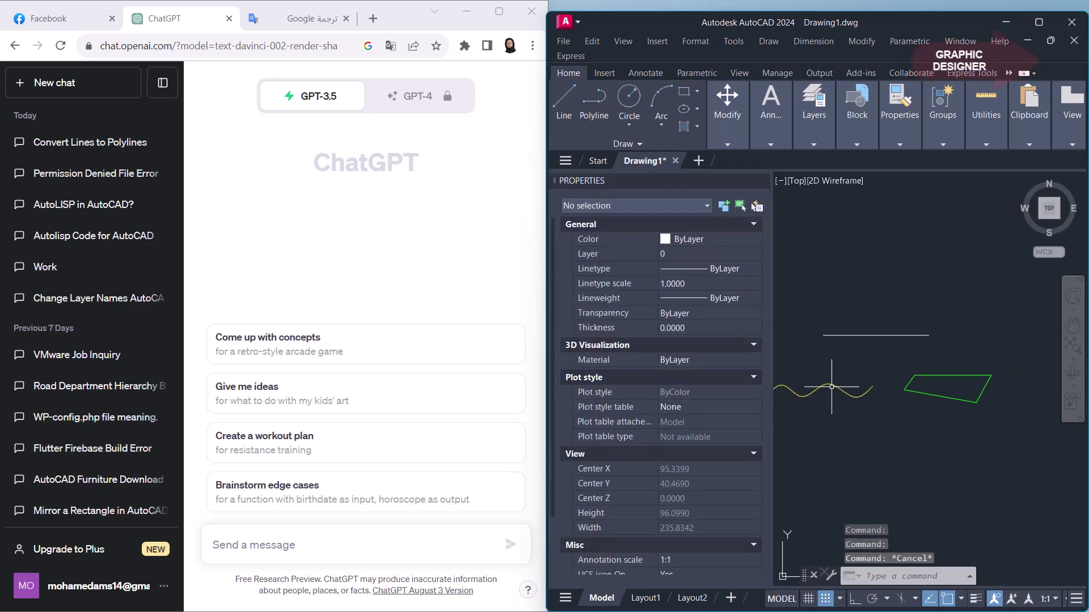
left_click(831, 391)
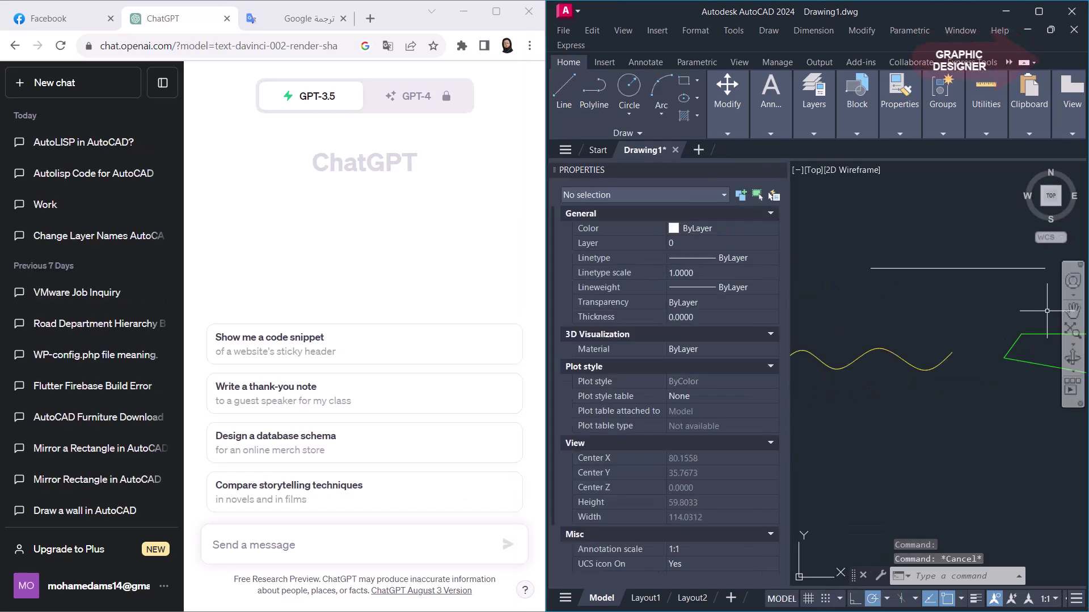
Step: Window-select the green shape to confirm it is four separate lines
left_click(1046, 341)
left_click(996, 373)
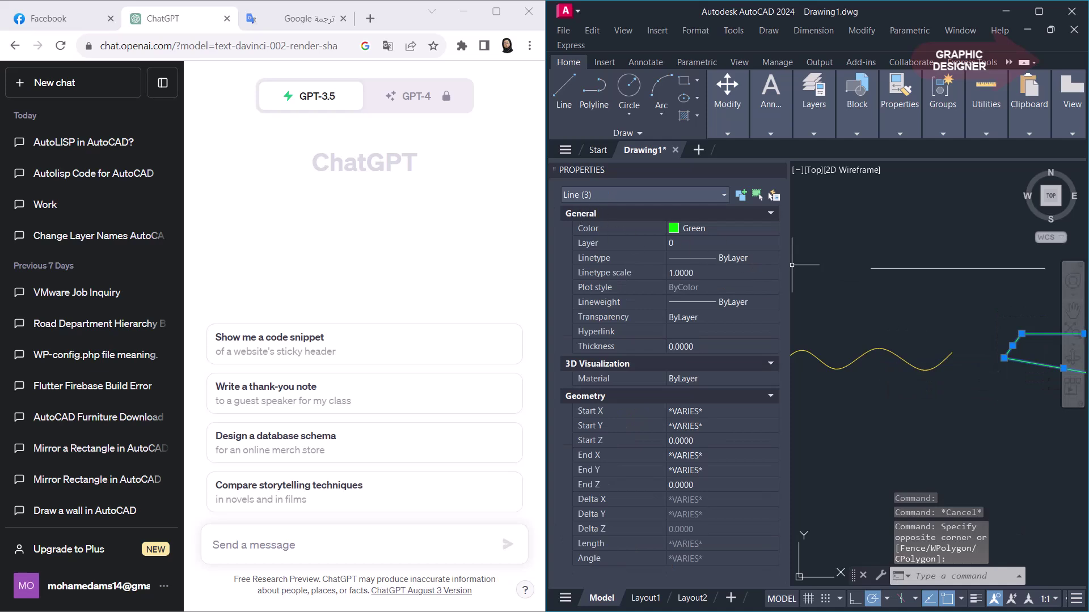
scroll(986, 385, "down", 3)
middle_click_drag(986, 385, 913, 363)
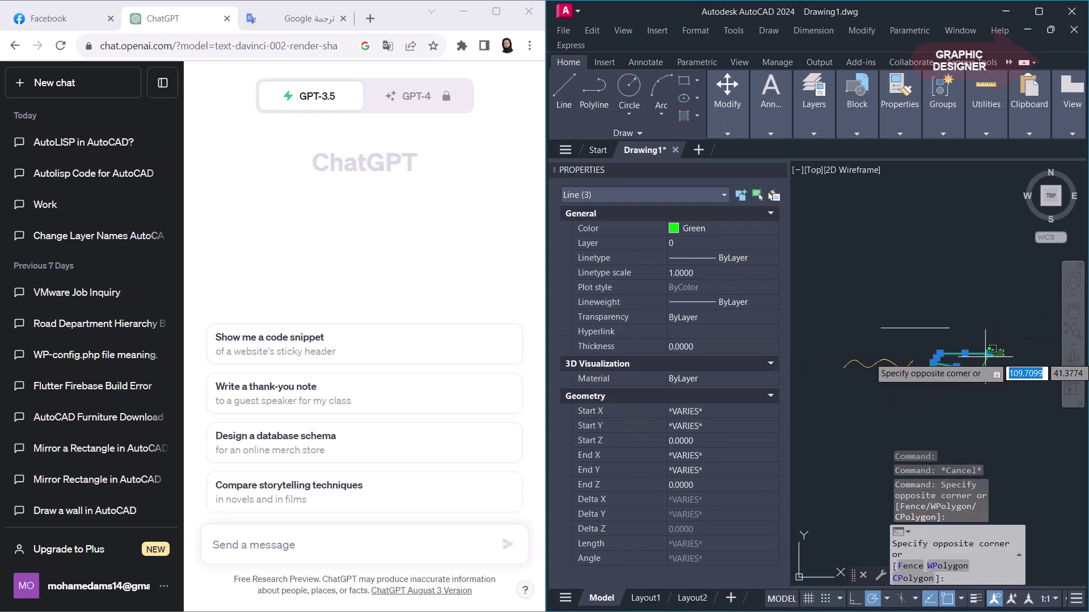
left_click(1030, 383)
left_click(802, 319)
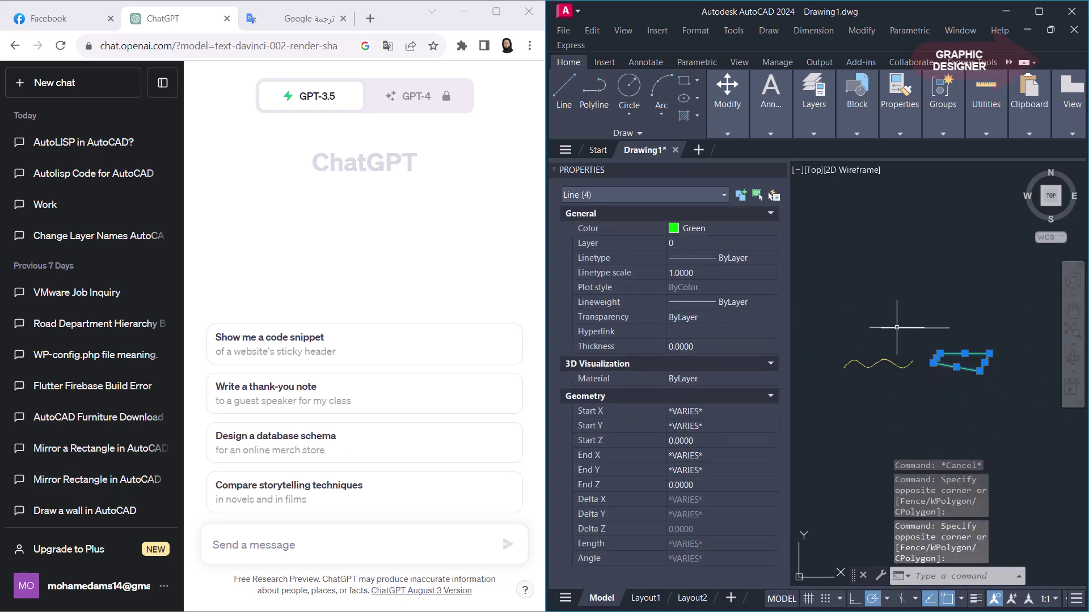
Step: Clear the selection and dock the Properties palette narrower
key("Escape")
scroll(907, 341, "up", 2)
left_click_drag(787, 238, 690, 243)
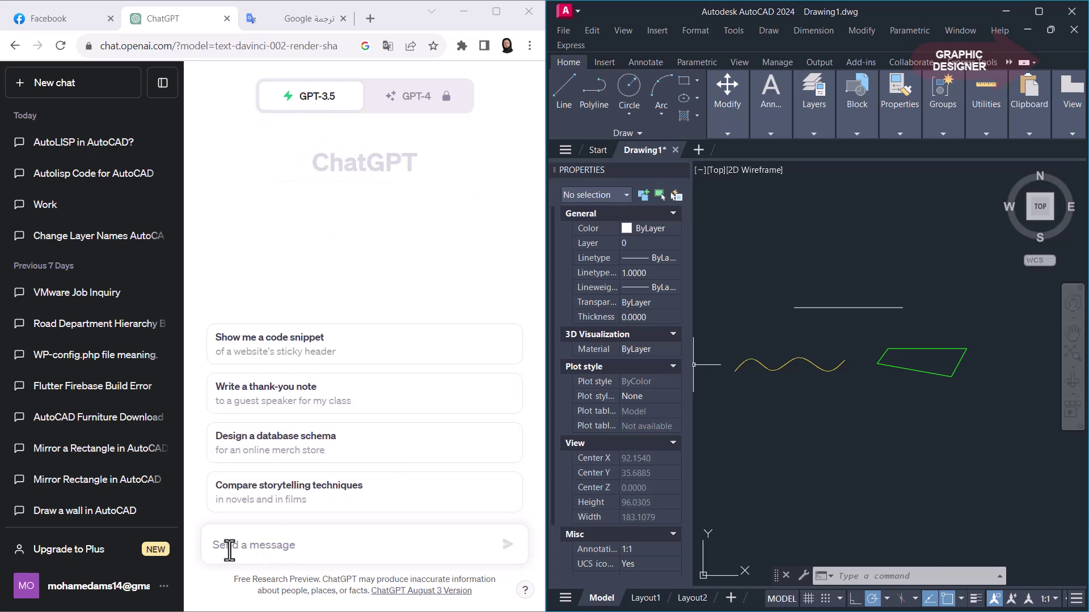
Step: Paste and send the prompt requesting a psl command that turns lines and splines into polylines
left_click(259, 548)
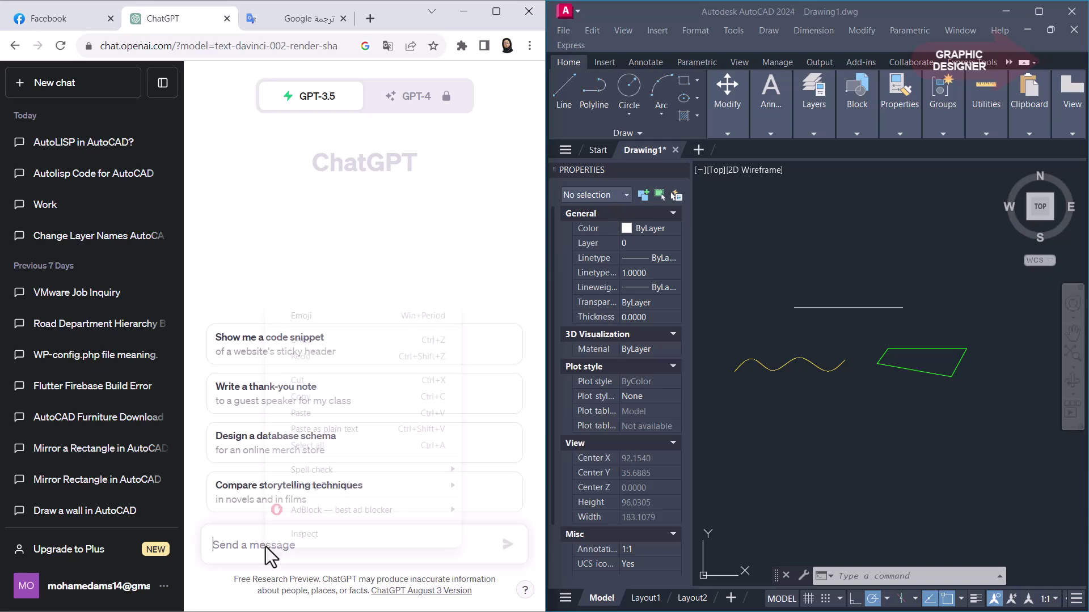
right_click(266, 546)
left_click(304, 415)
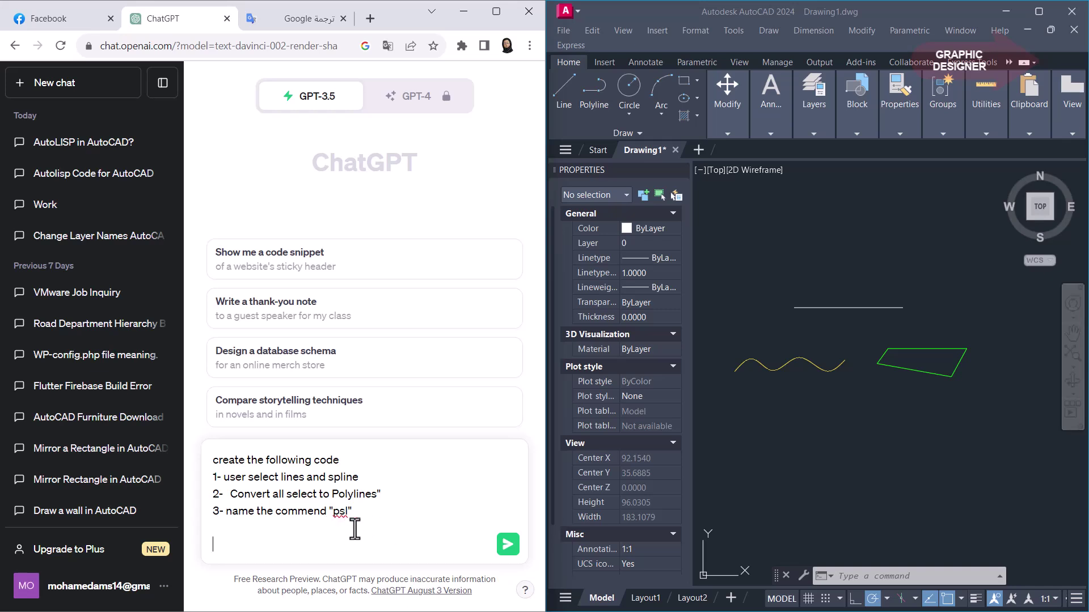
left_click(509, 546)
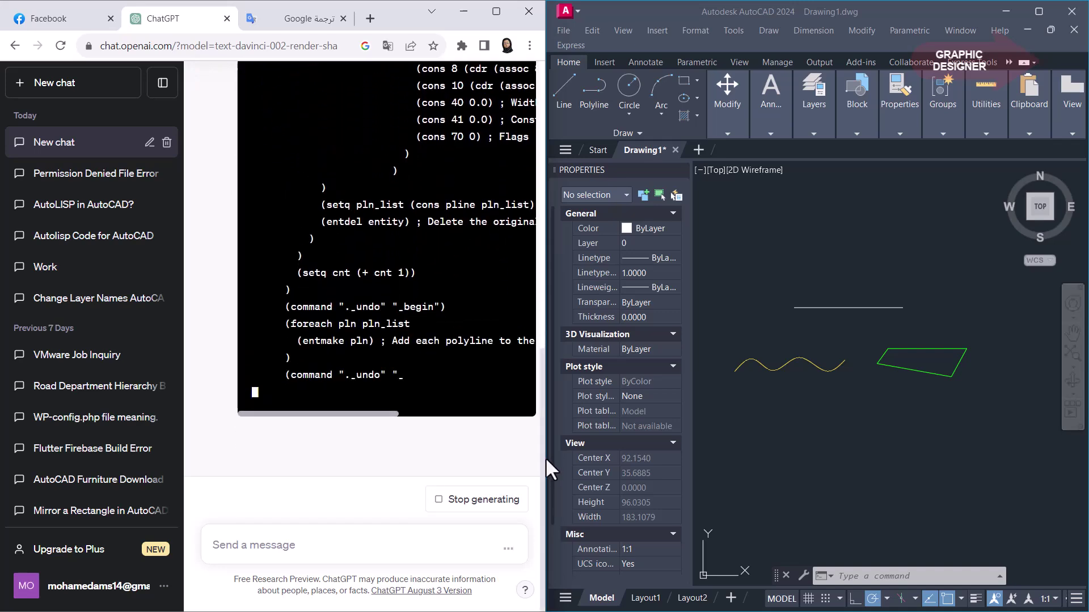
Step: Widen Chrome, read ChatGPT's c:psl AutoLISP reply, copy the code, then restore AutoCAD's space
mouse_move(544, 458)
left_mouse_down()
mouse_move(876, 458)
mouse_move(866, 446)
left_mouse_up()
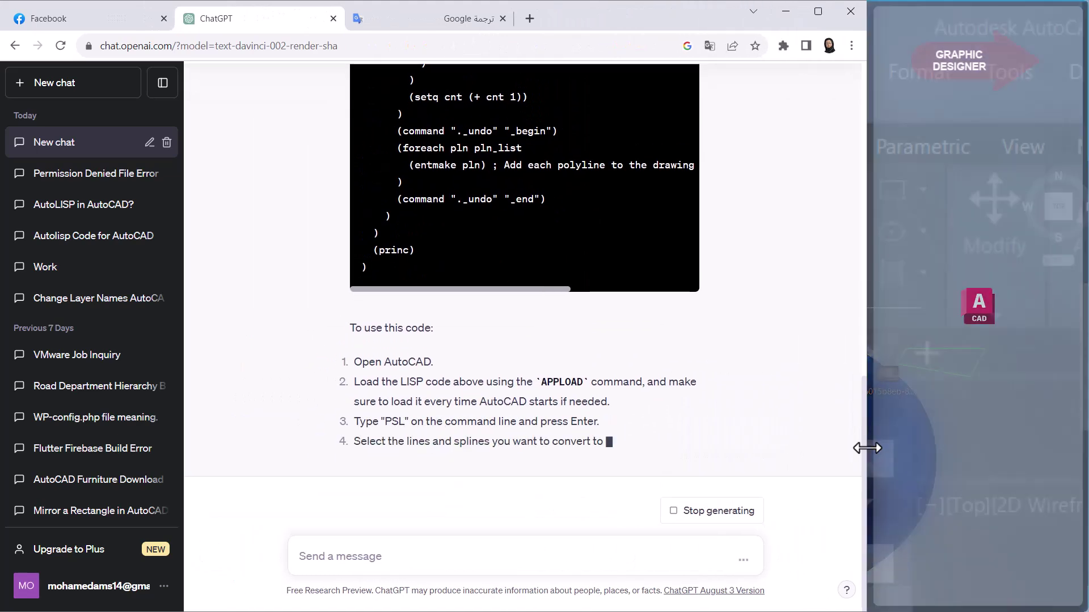
scroll(765, 363, "up", 2)
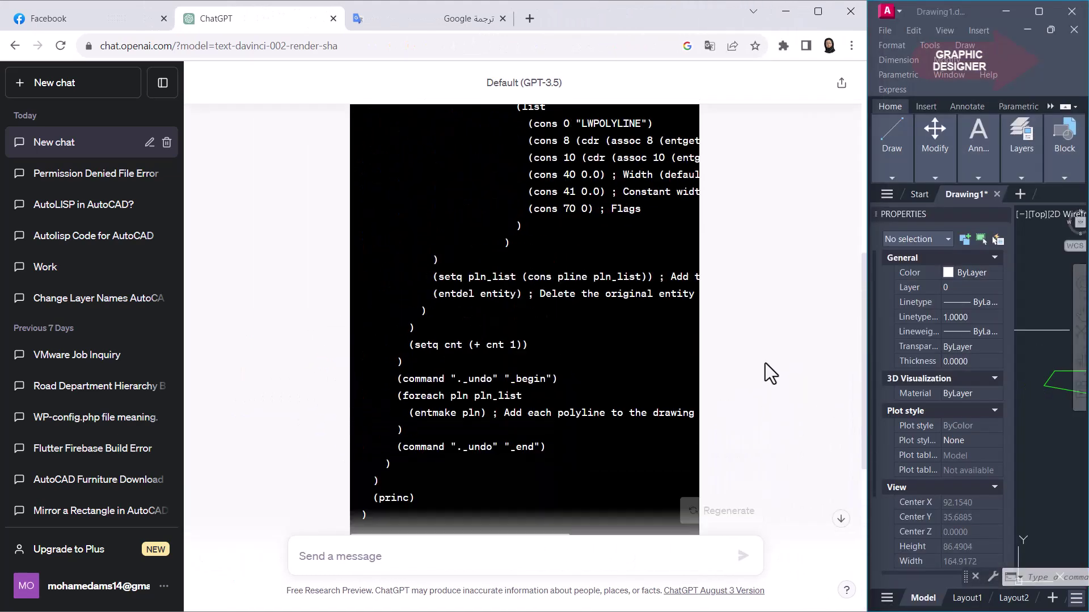
scroll(762, 368, "up", 4)
scroll(761, 368, "up", 4)
scroll(760, 368, "down", 4)
scroll(760, 368, "down", 5)
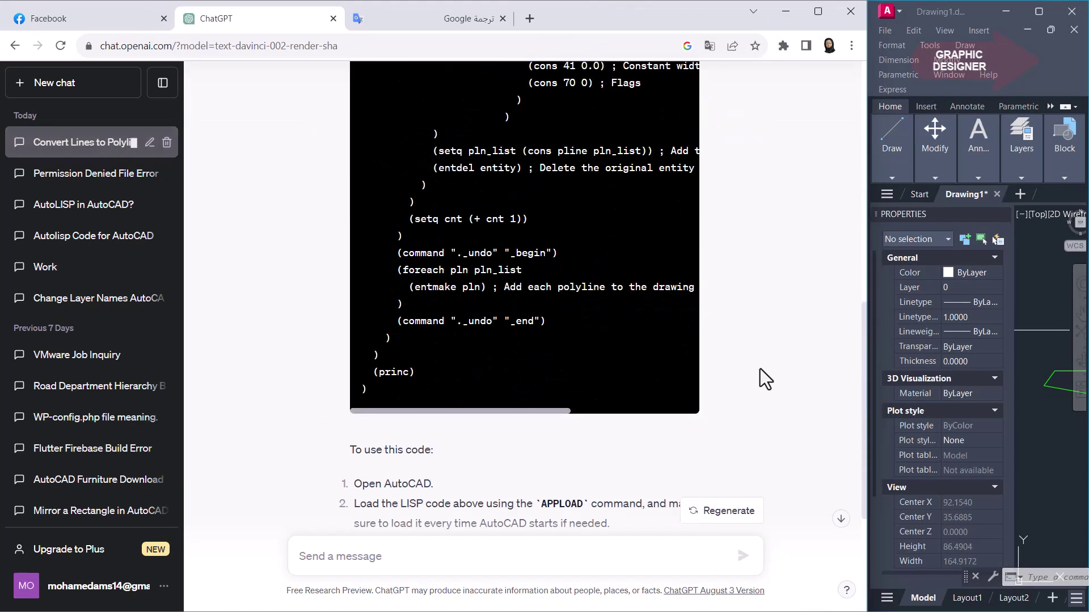
scroll(759, 368, "down", 5)
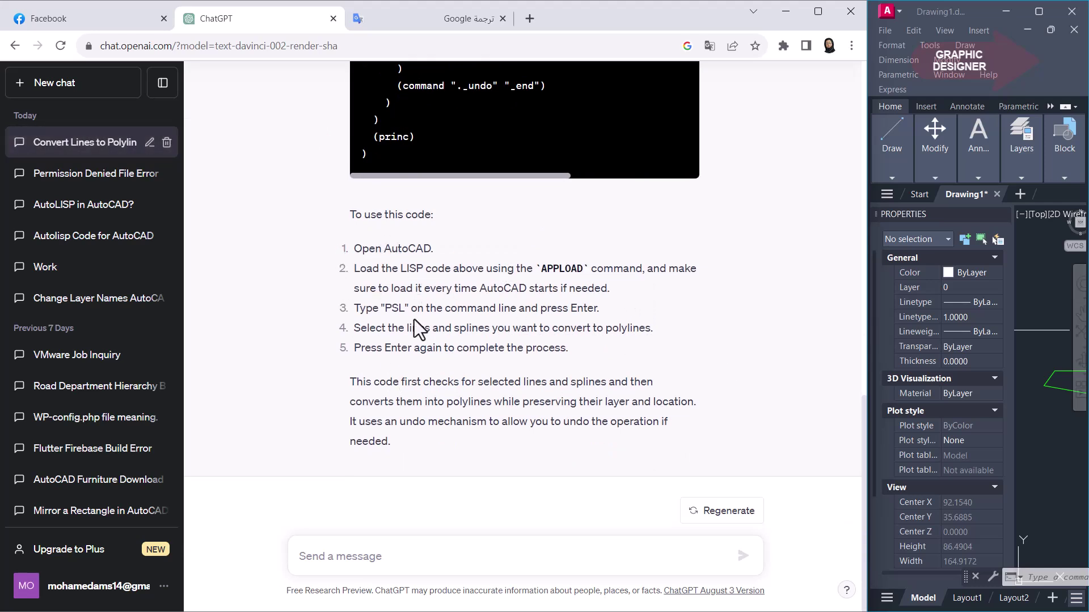
scroll(699, 309, "up", 4)
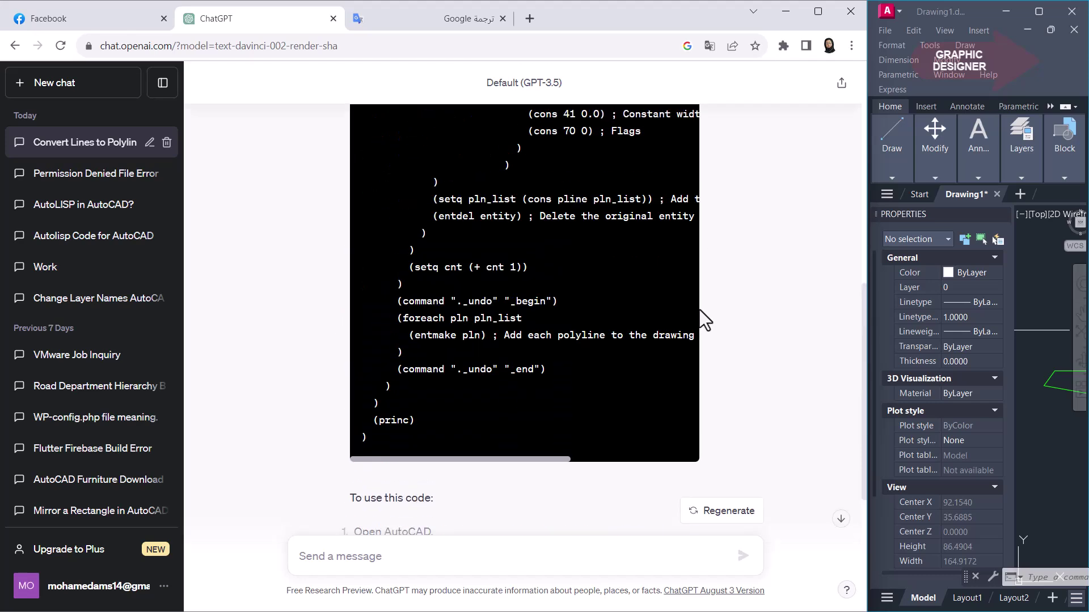
scroll(699, 310, "up", 3)
scroll(699, 309, "up", 5)
scroll(699, 308, "up", 1)
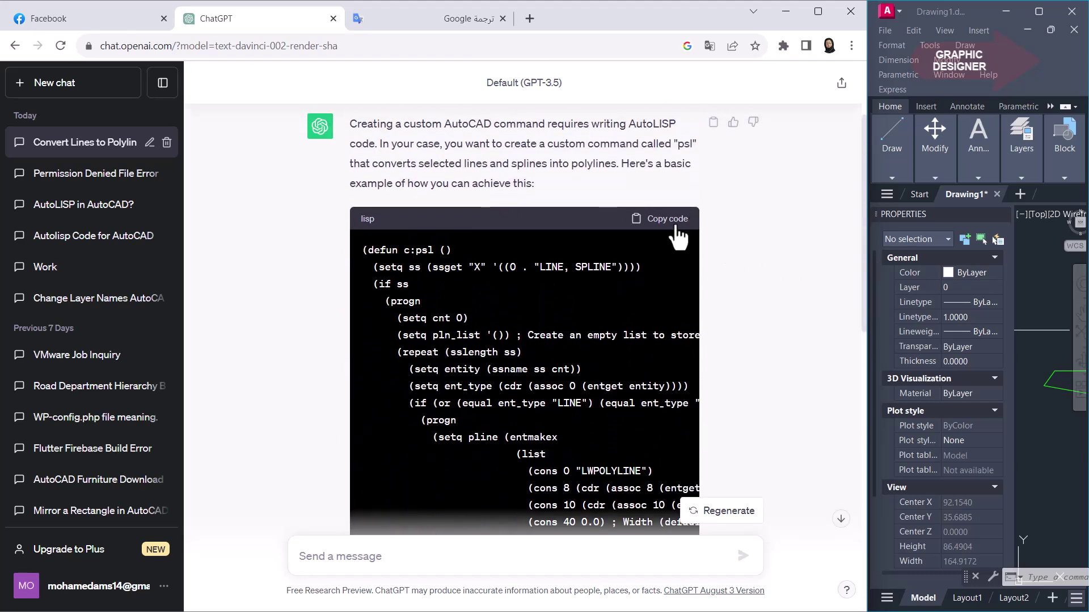
left_click(659, 226)
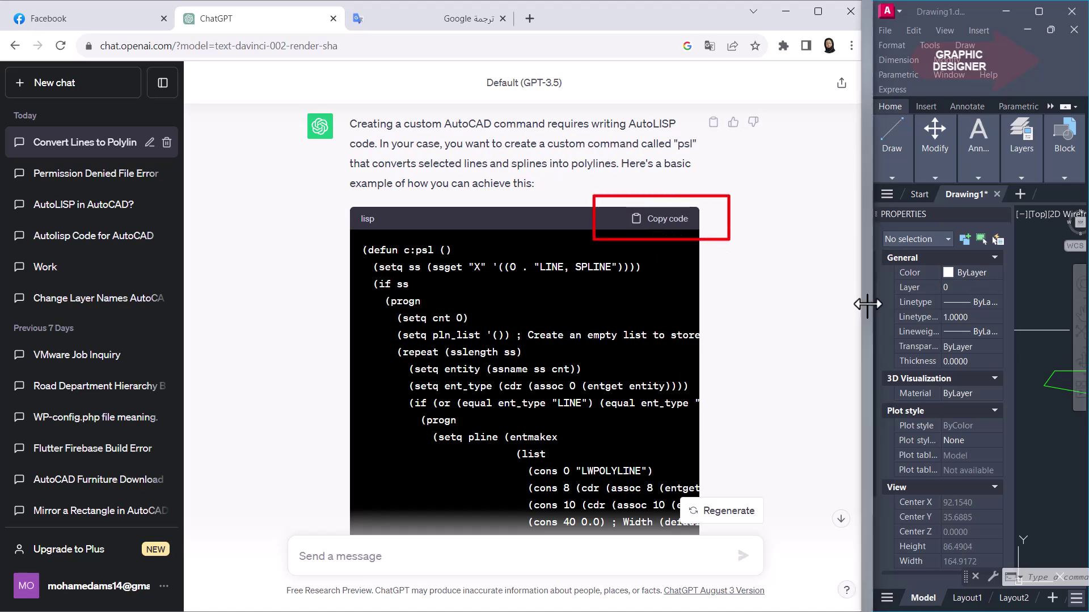
left_click_drag(865, 306, 375, 321)
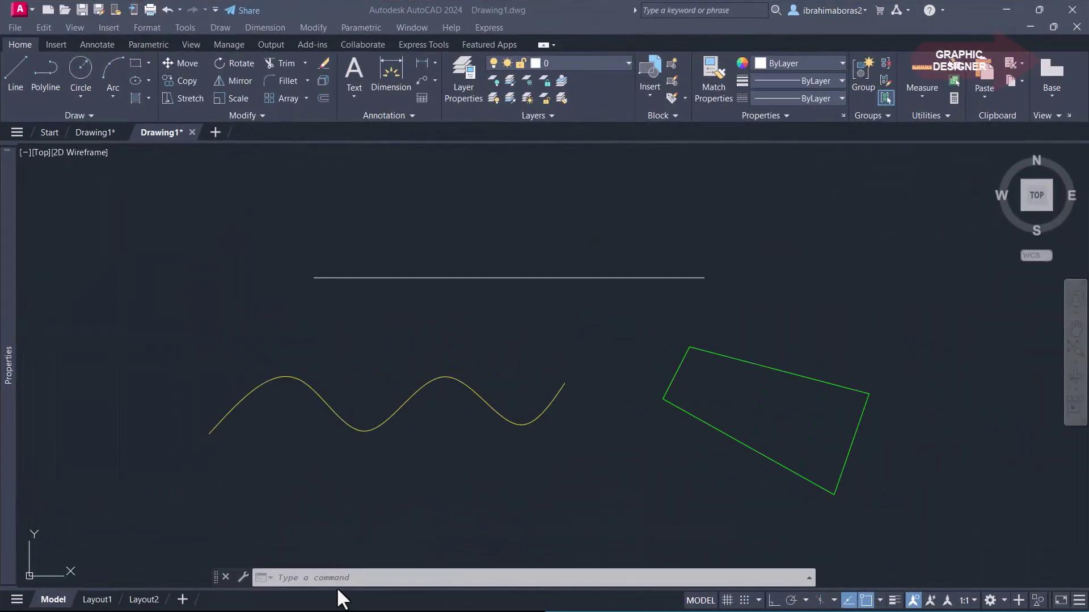
Step: Paste the copied psl code into a new file in the Visual LISP editor
left_click(333, 579)
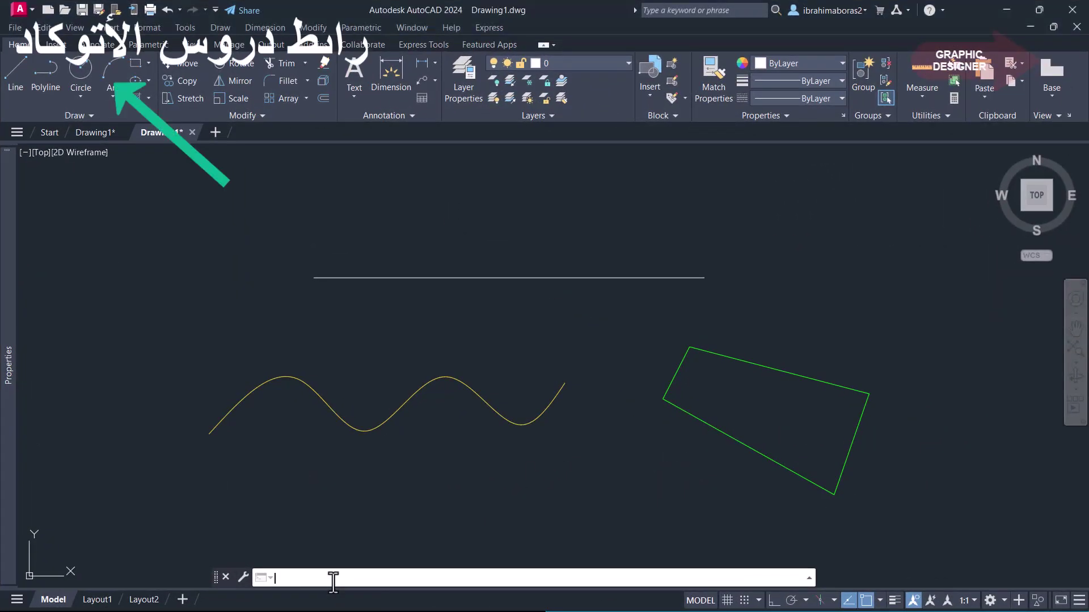
type("v")
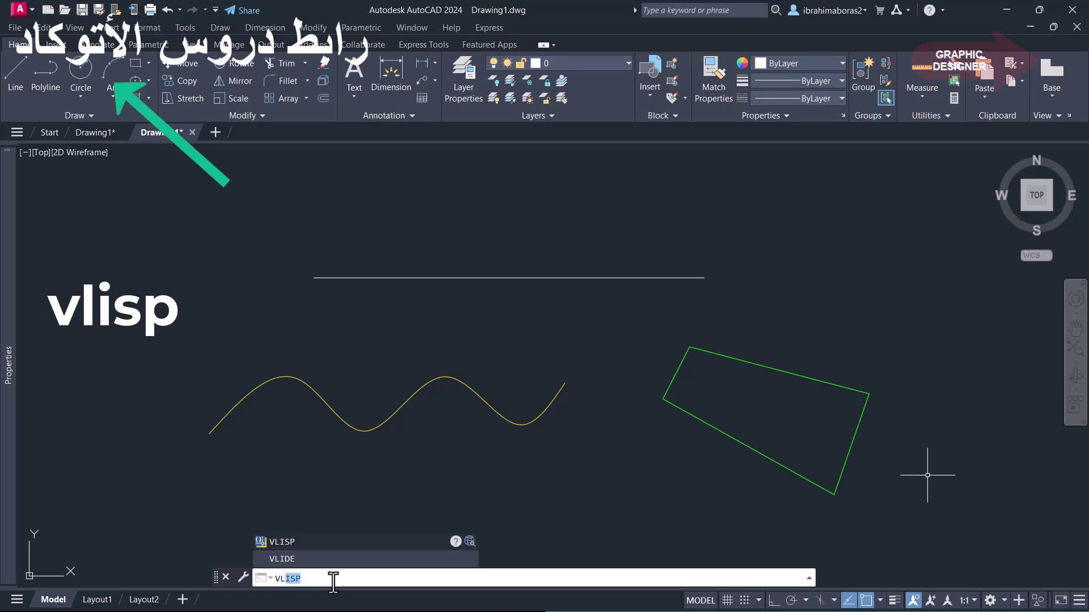
left_click(318, 542)
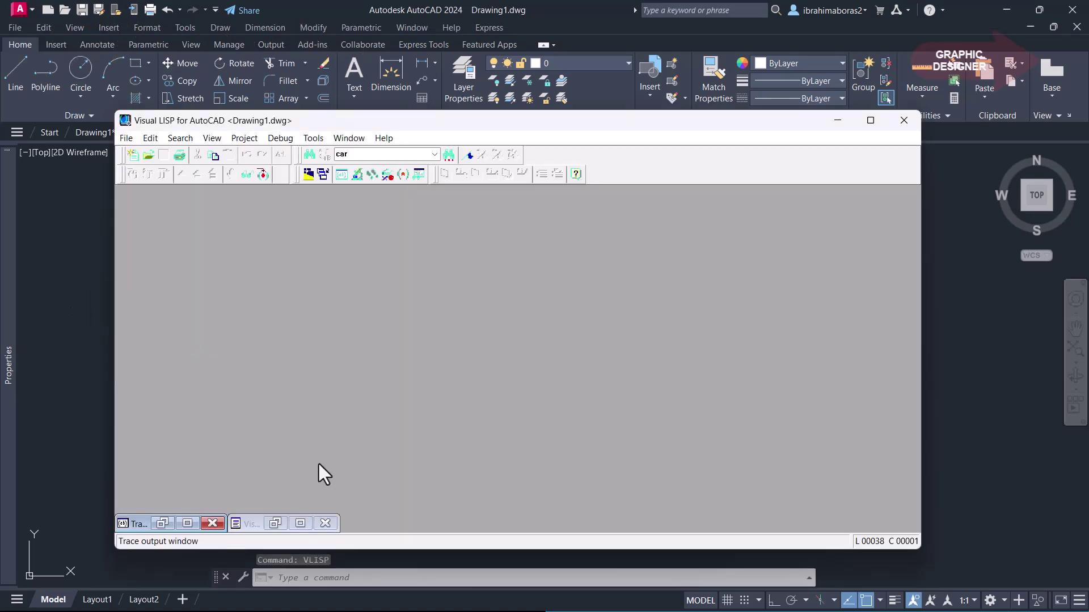
left_click(132, 156)
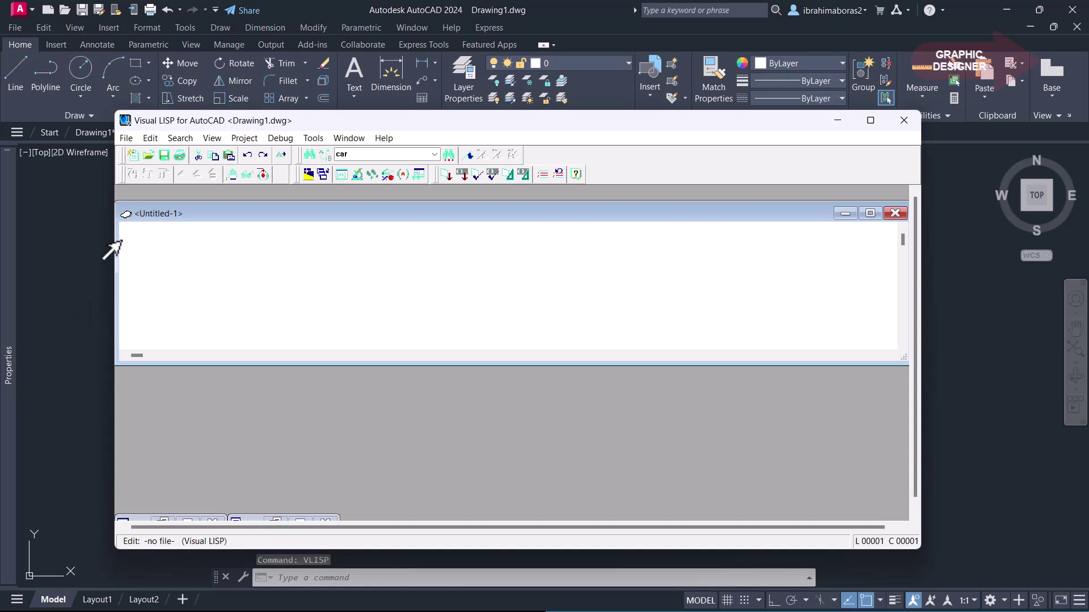
right_click(145, 234)
left_click(193, 271)
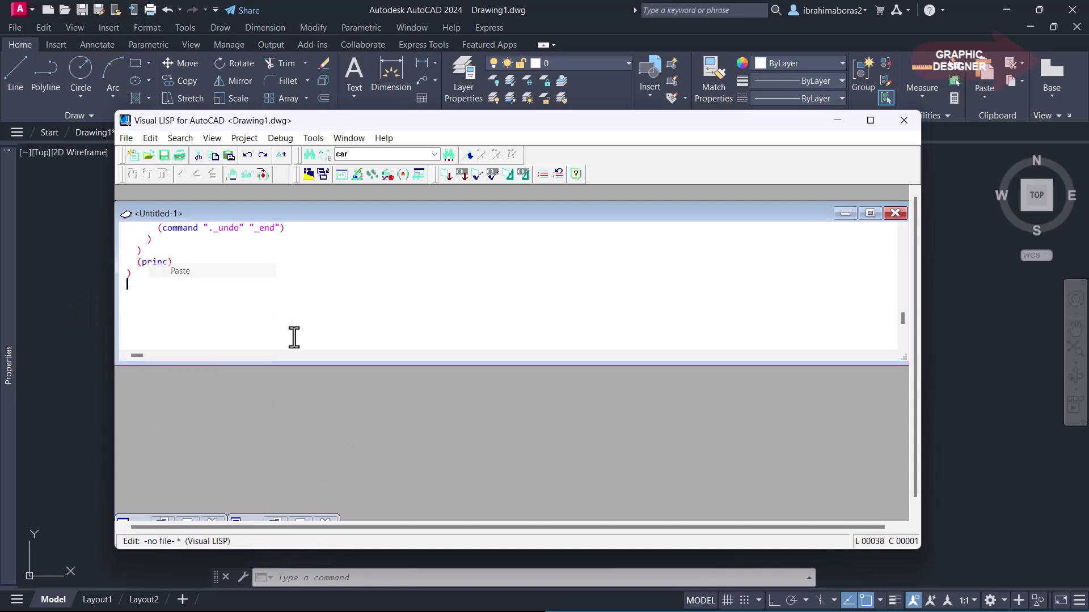
Step: Save the code as psl.LSP on drive D: and close the Visual LISP editor
left_click(126, 139)
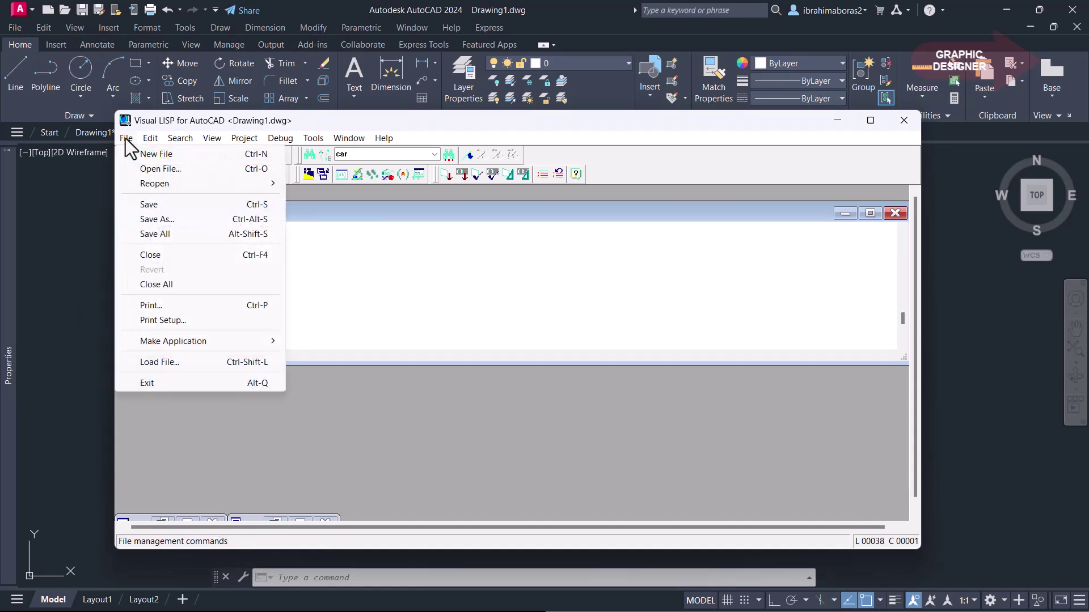
left_click(158, 221)
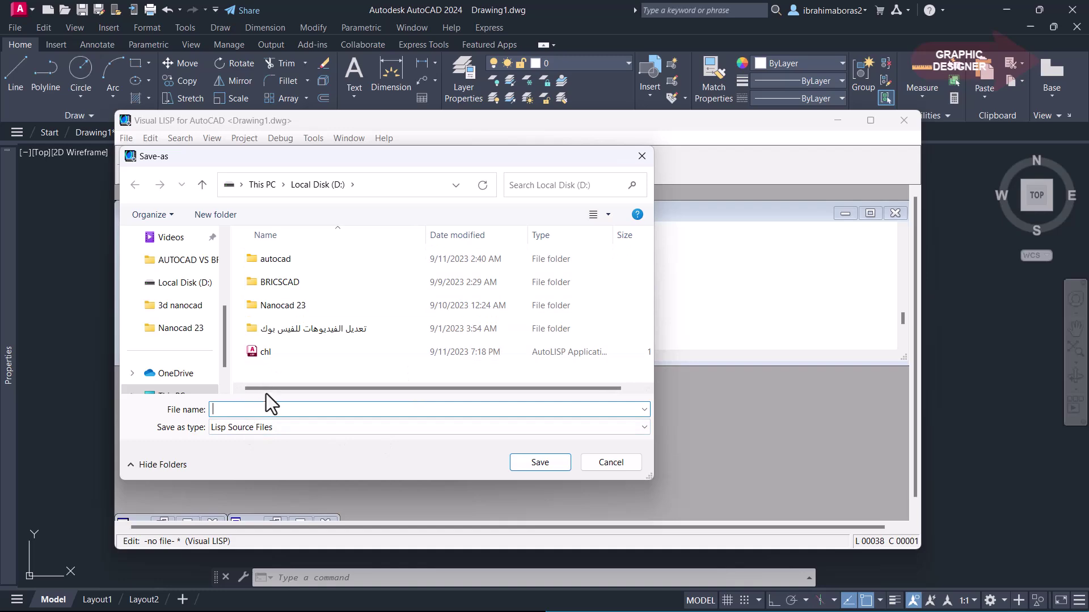
type("psl")
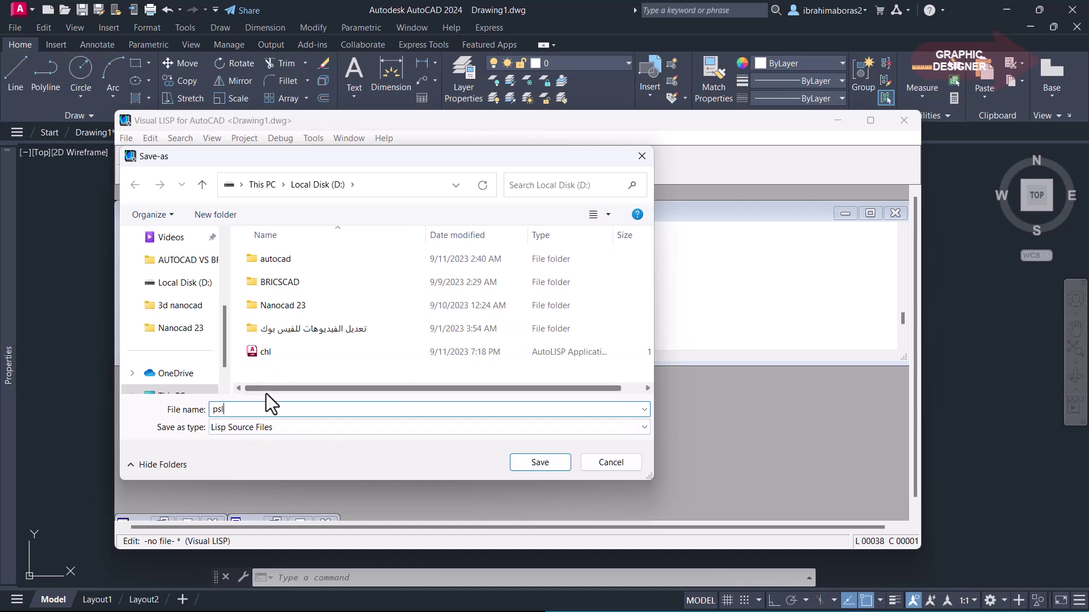
left_click(540, 464)
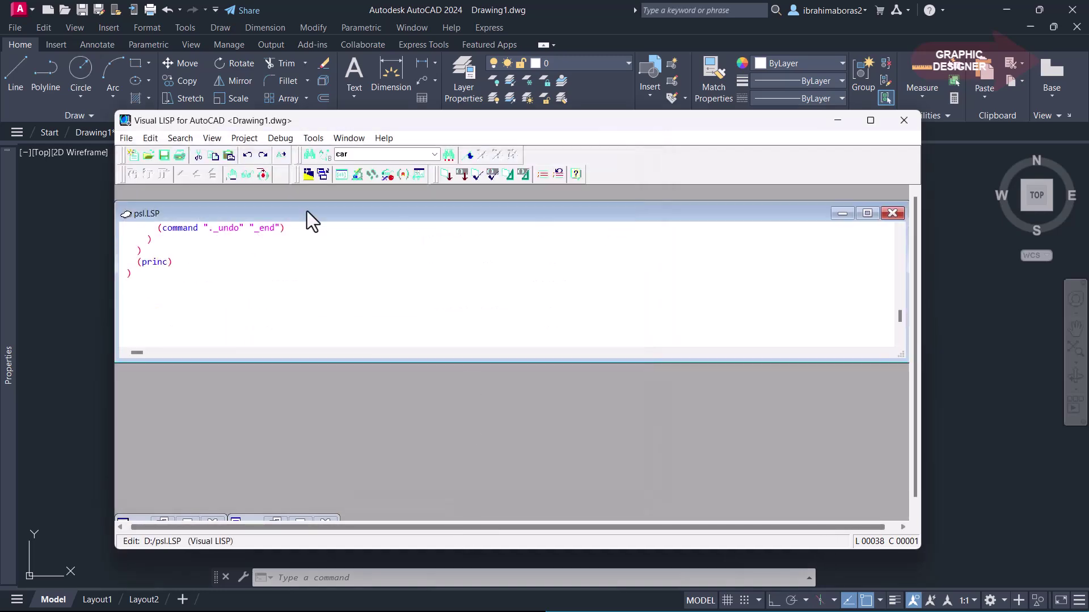
left_click(892, 213)
left_click(905, 121)
Step: Load psl.LSP through APPLOAD so the PSL command is available
left_click(316, 579)
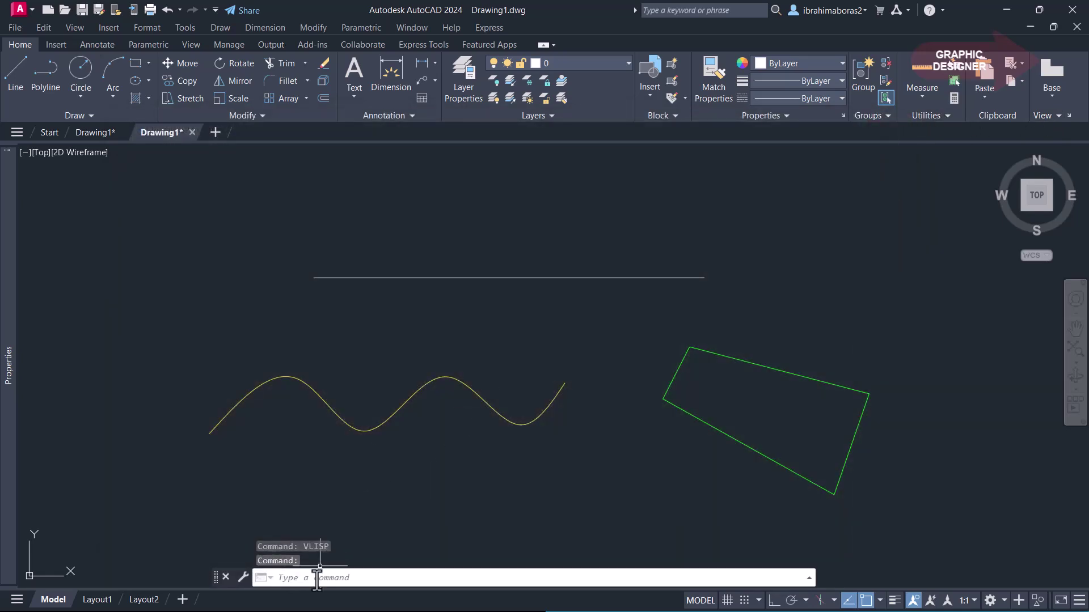
type("ap")
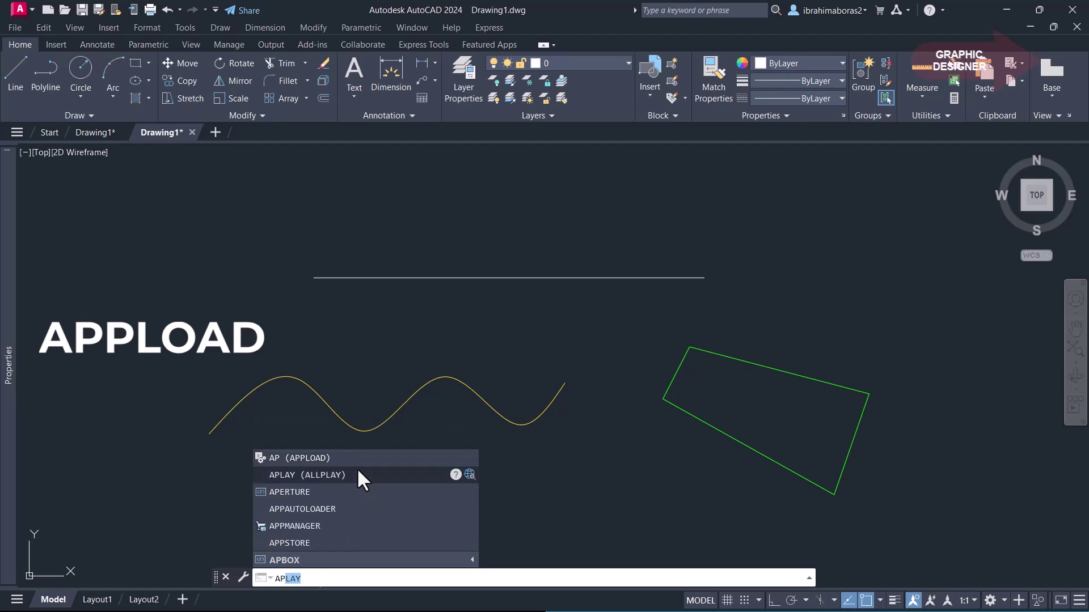
left_click(339, 457)
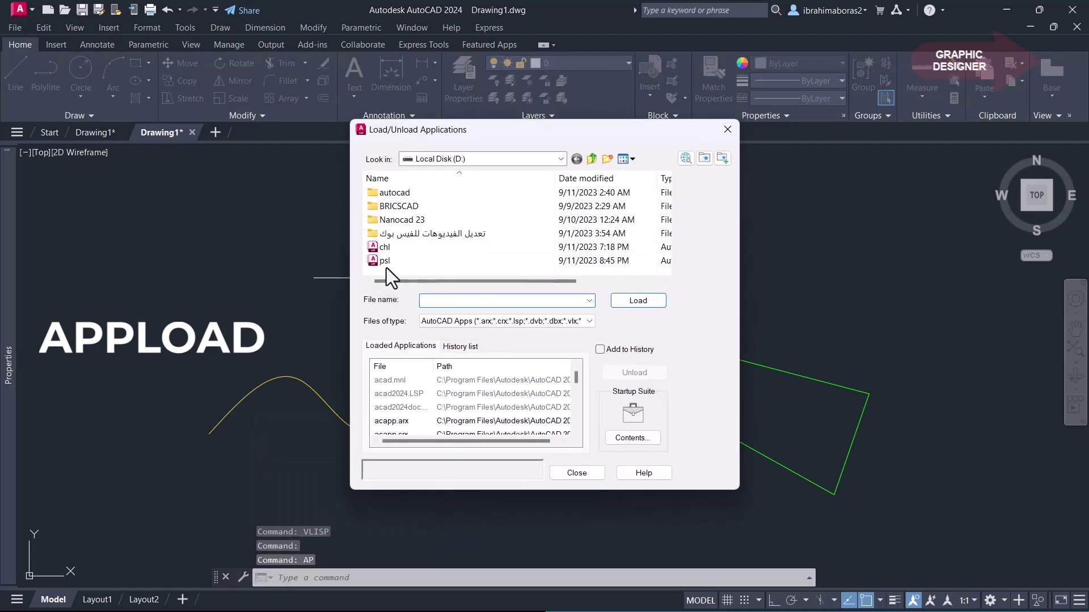
left_click(383, 261)
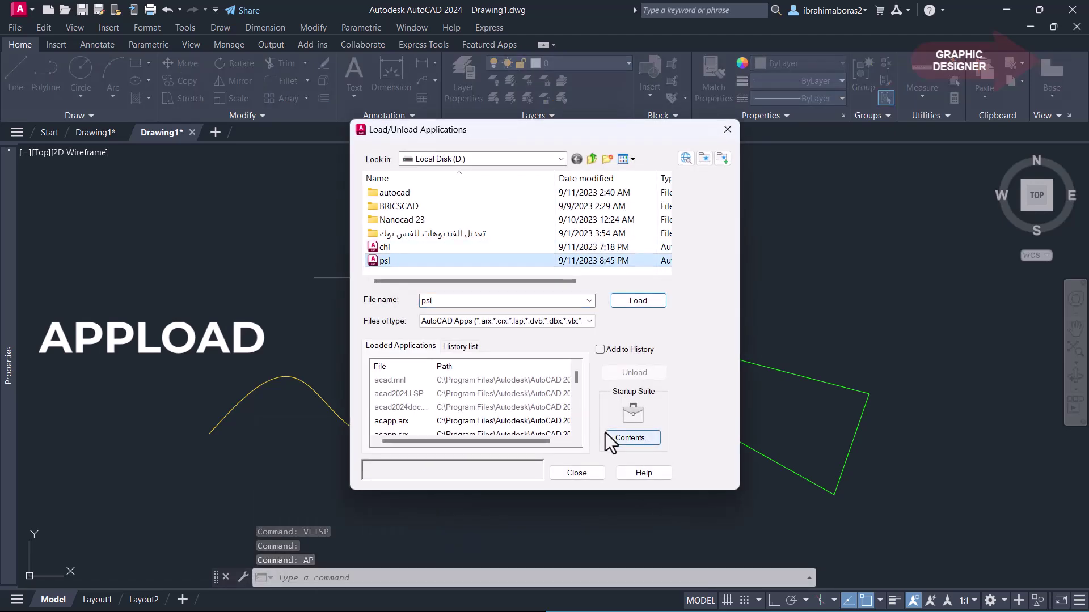
left_click(634, 301)
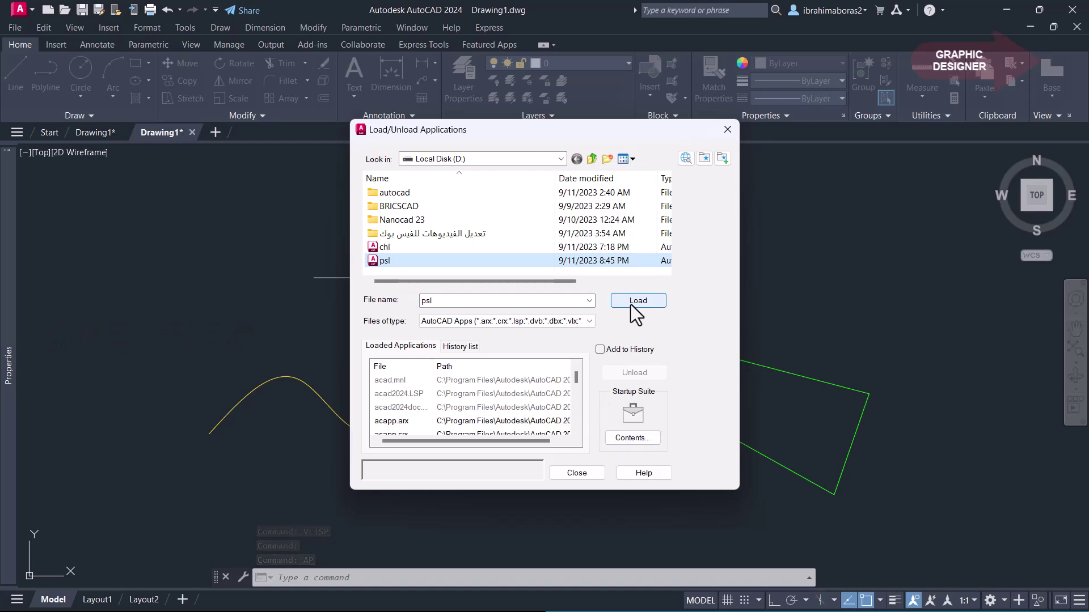
left_click(575, 471)
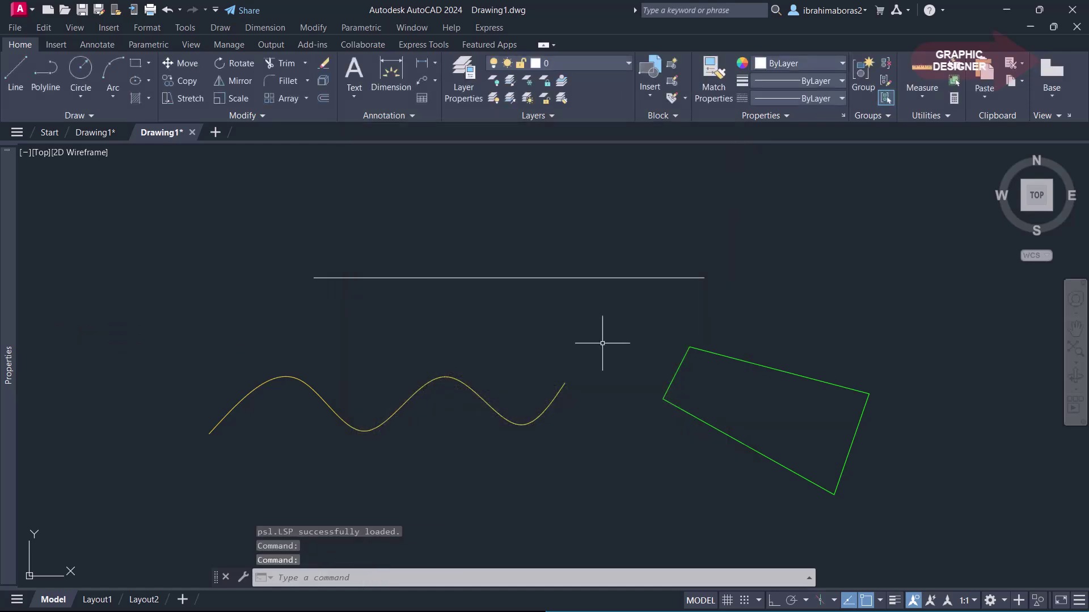
Step: Run PSL on the top white line, accept conversion to a polyline, and end the edit
type("PSL")
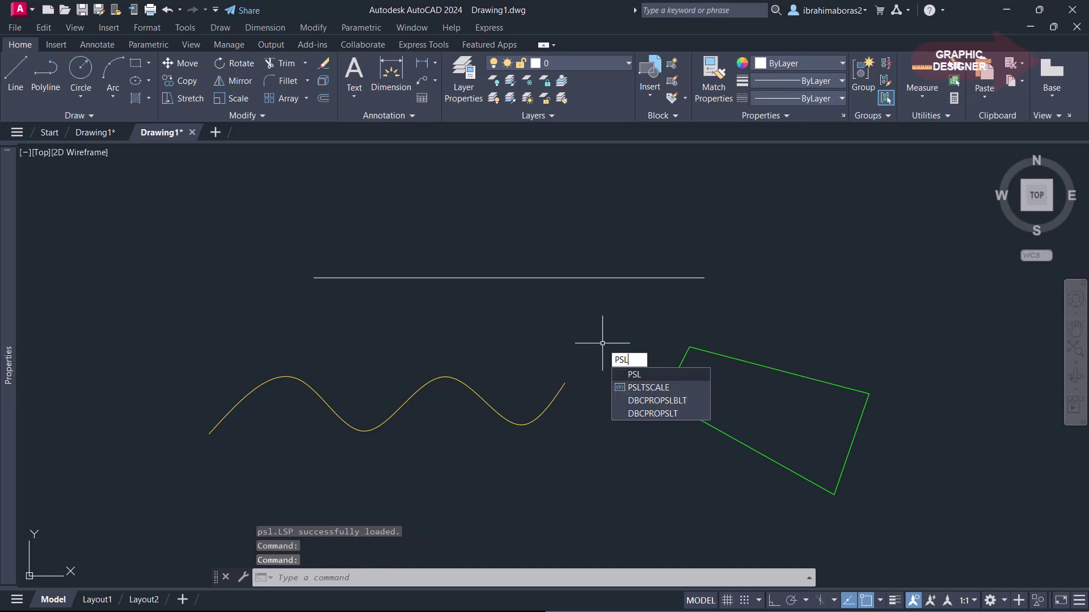
key("Return")
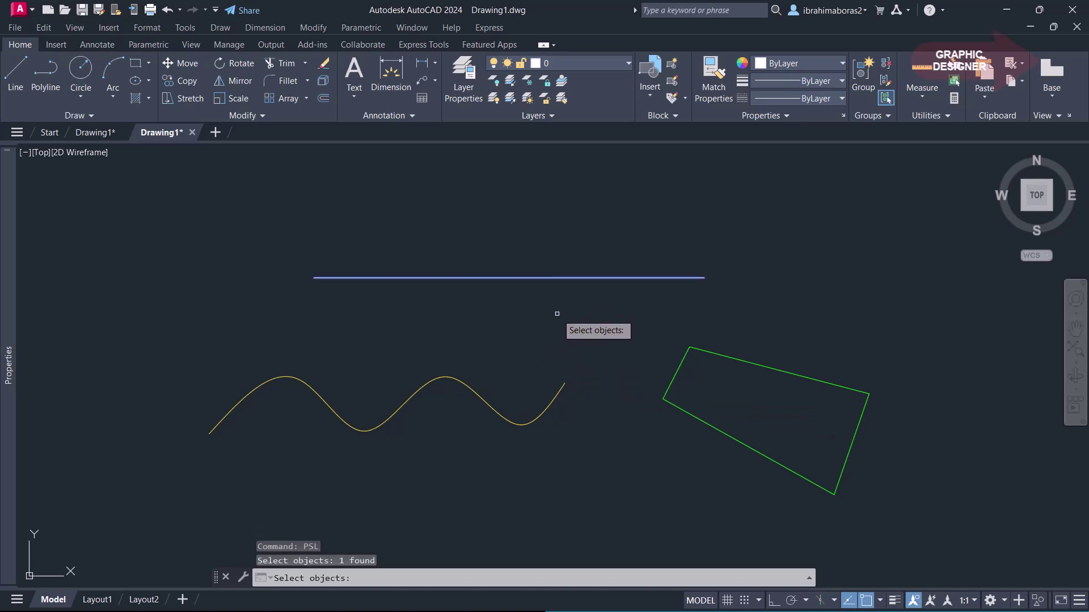
key("Return")
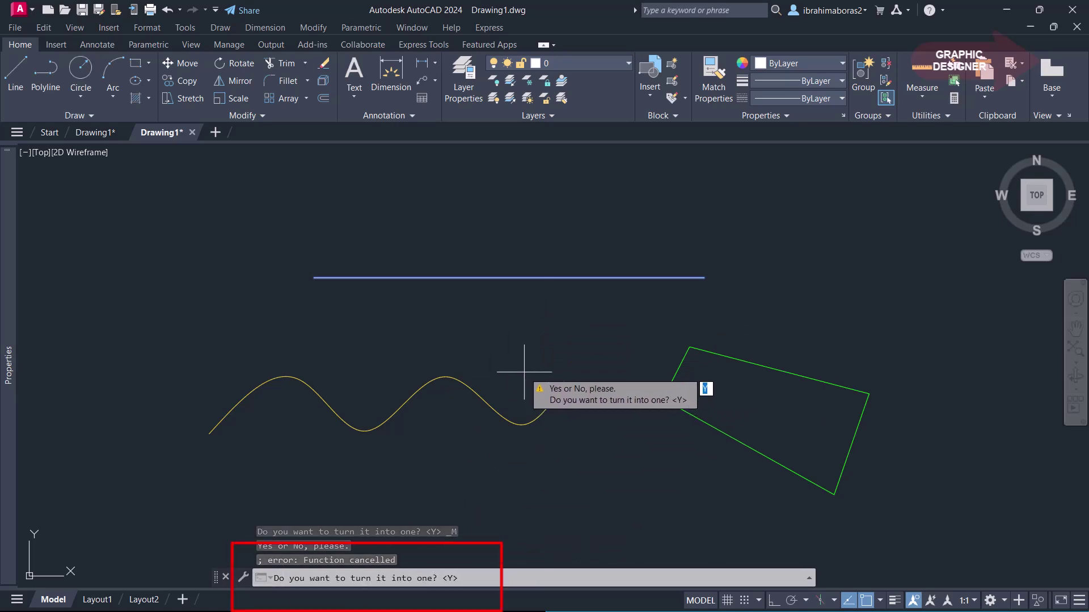
key("Return")
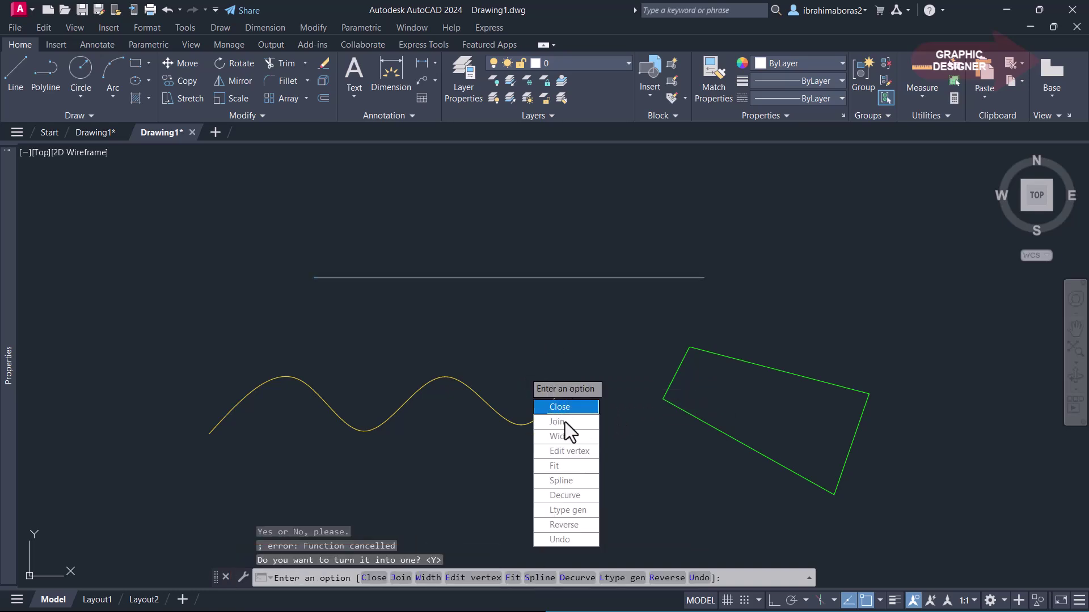
right_click(526, 330)
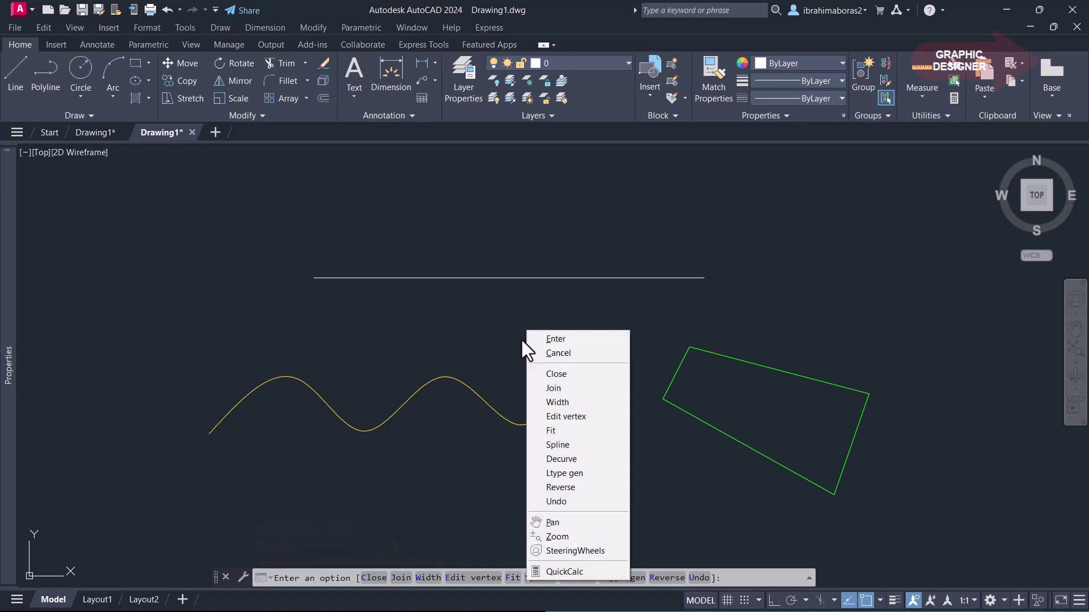
left_click(576, 342)
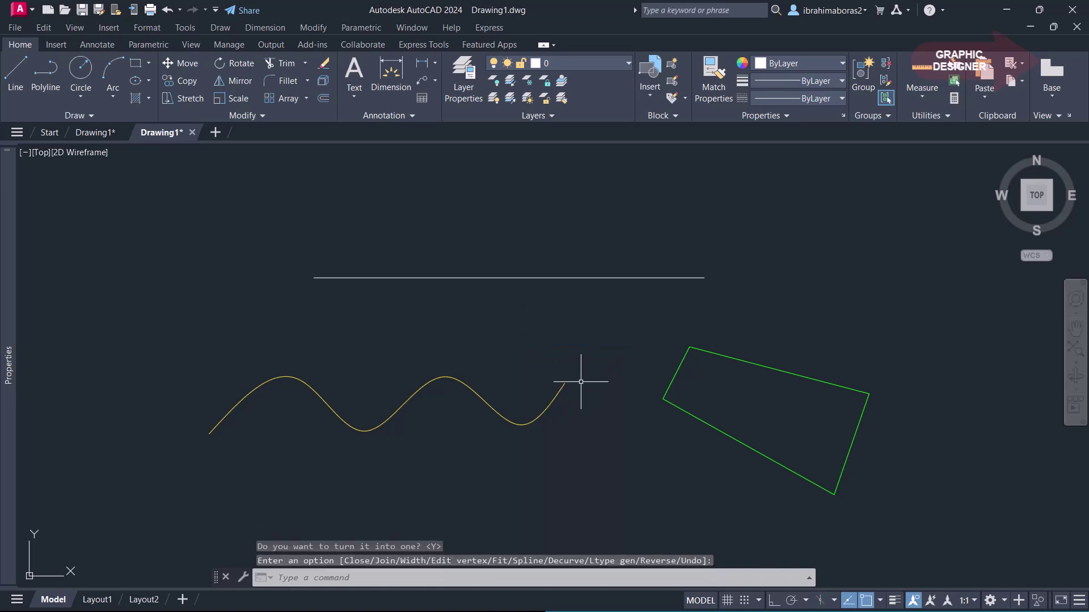
Step: Verify in the docked Properties palette that the top line is a Polyline of length 22.3403
left_click(541, 277)
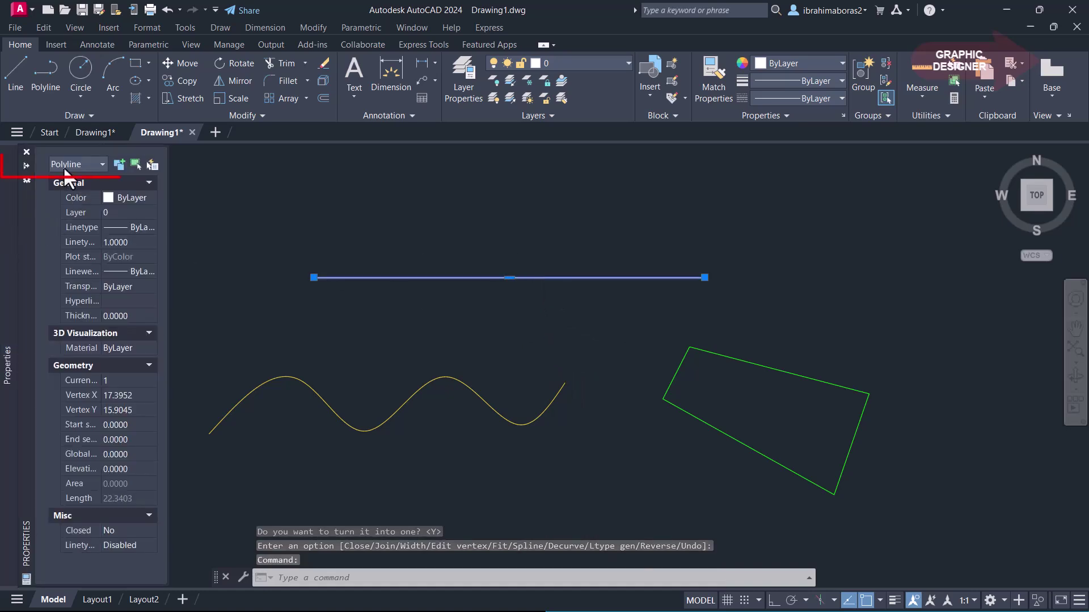
left_click(26, 165)
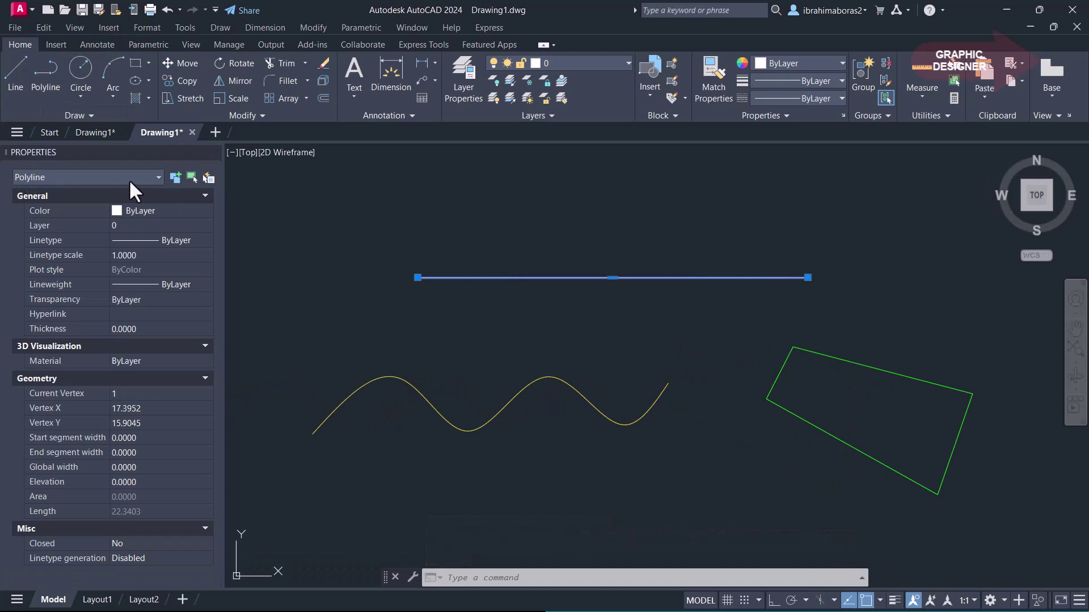
key("Escape")
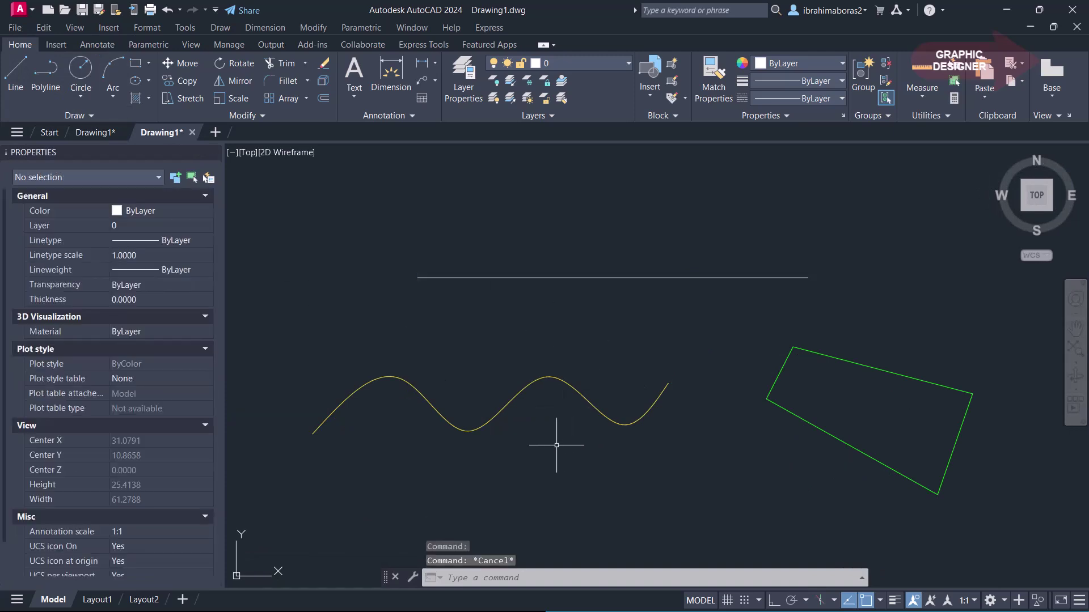
Step: Check the yellow spline's type, then run PSL with the spline selected
left_click(549, 376)
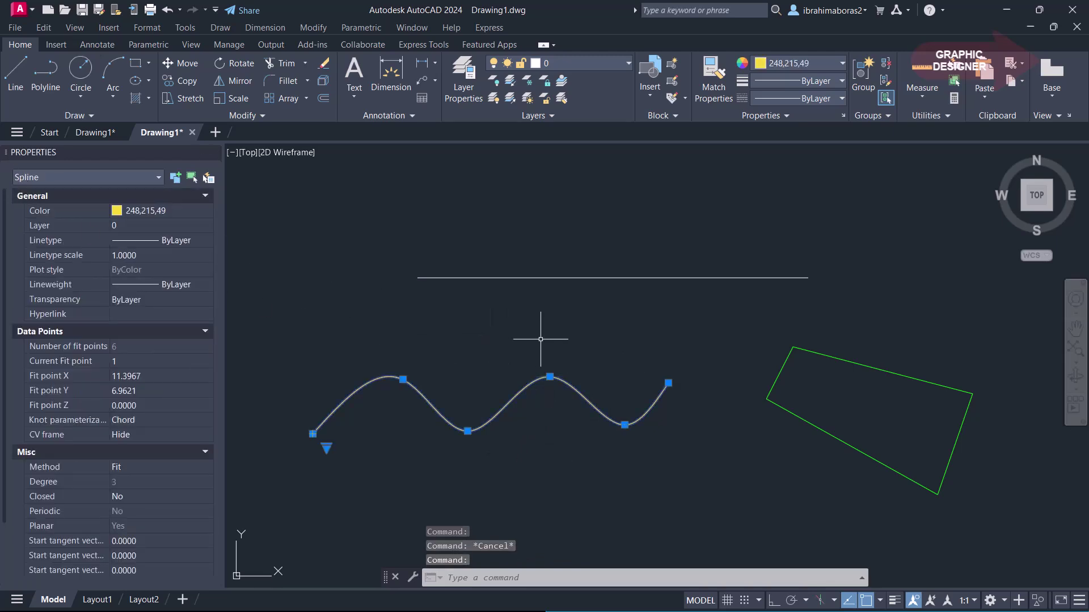
key("Escape")
type("PS")
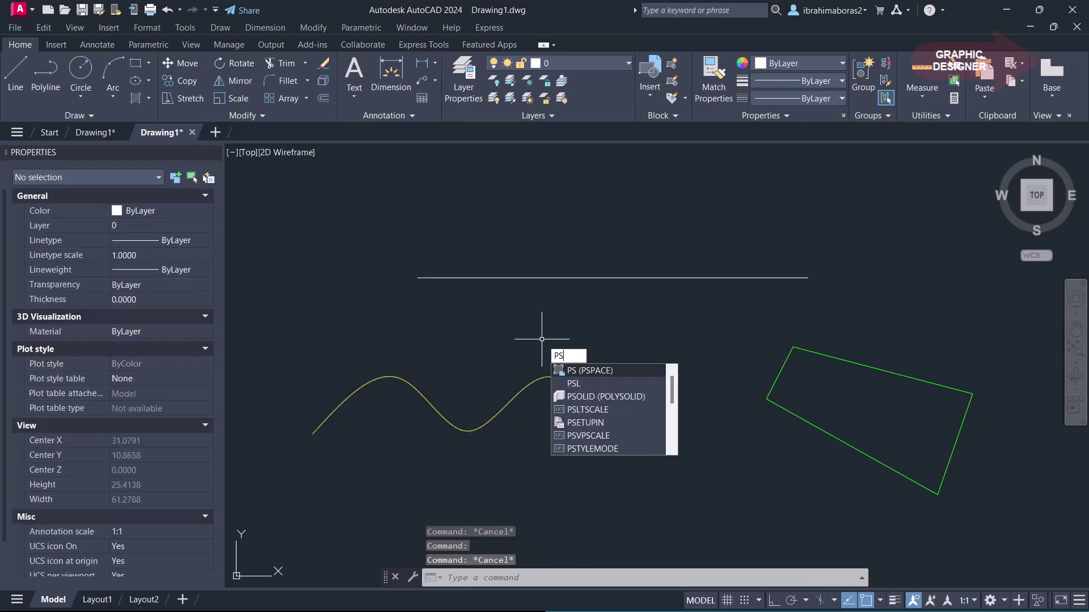
type("L")
key("Return")
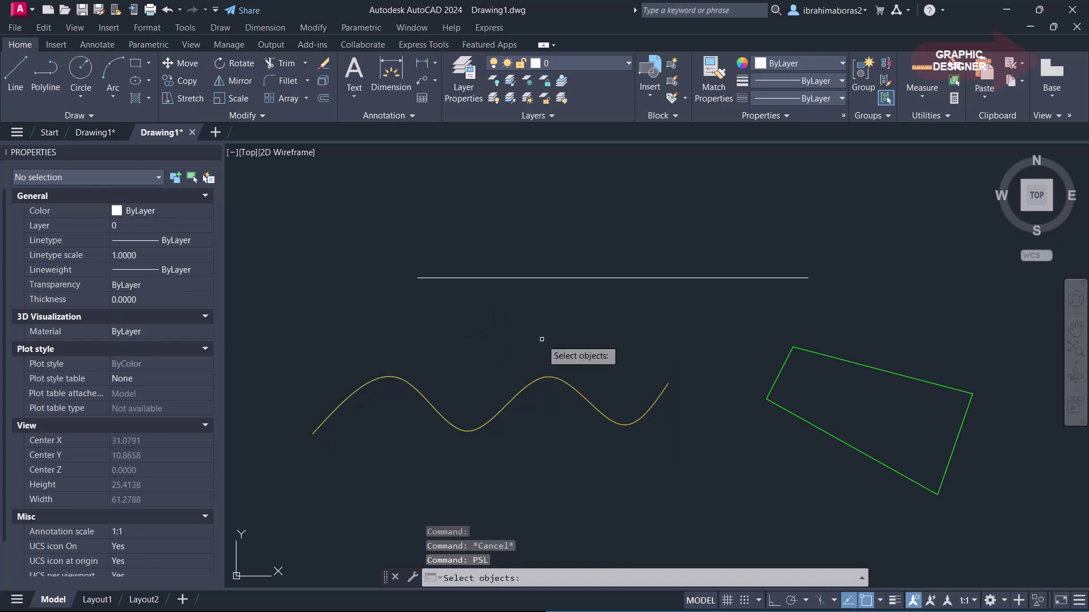
left_click(549, 377)
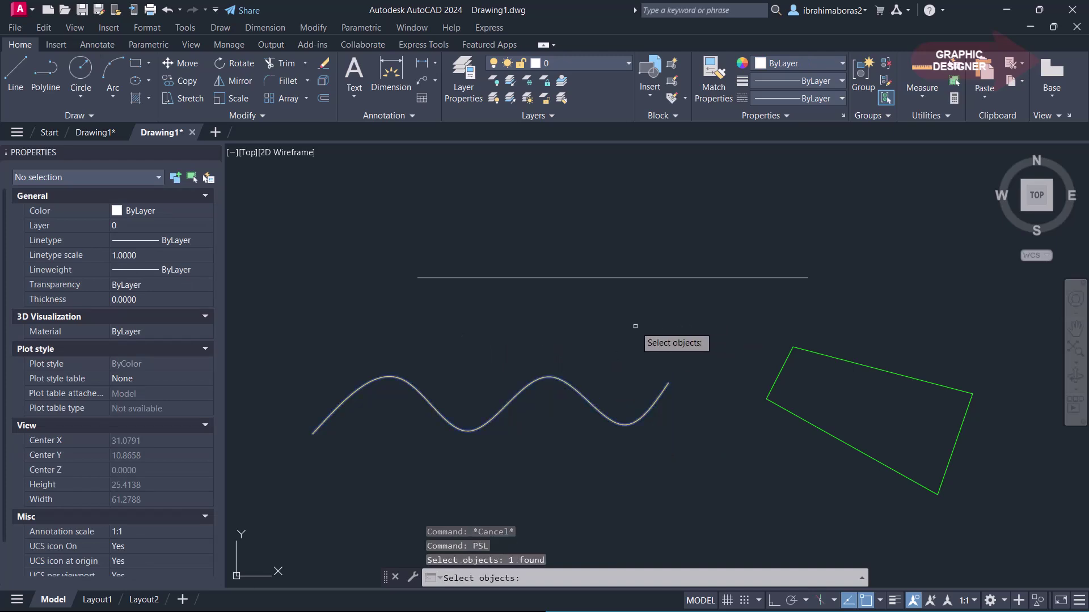
key("Return")
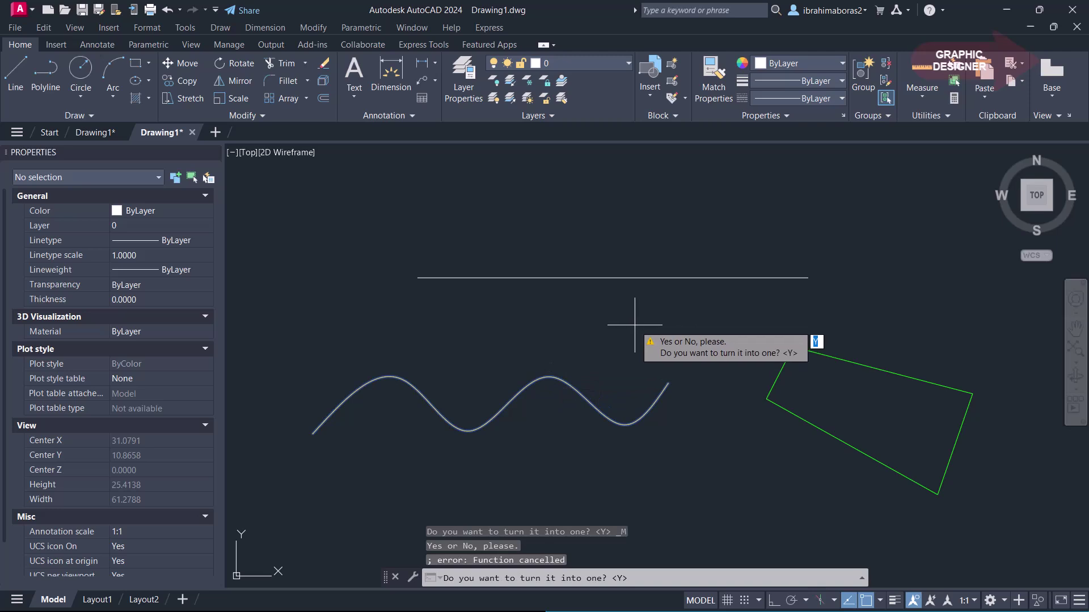
Step: Accept conversion at precision 10 and verify the curve is a Polyline of length 25.7767
key("Return")
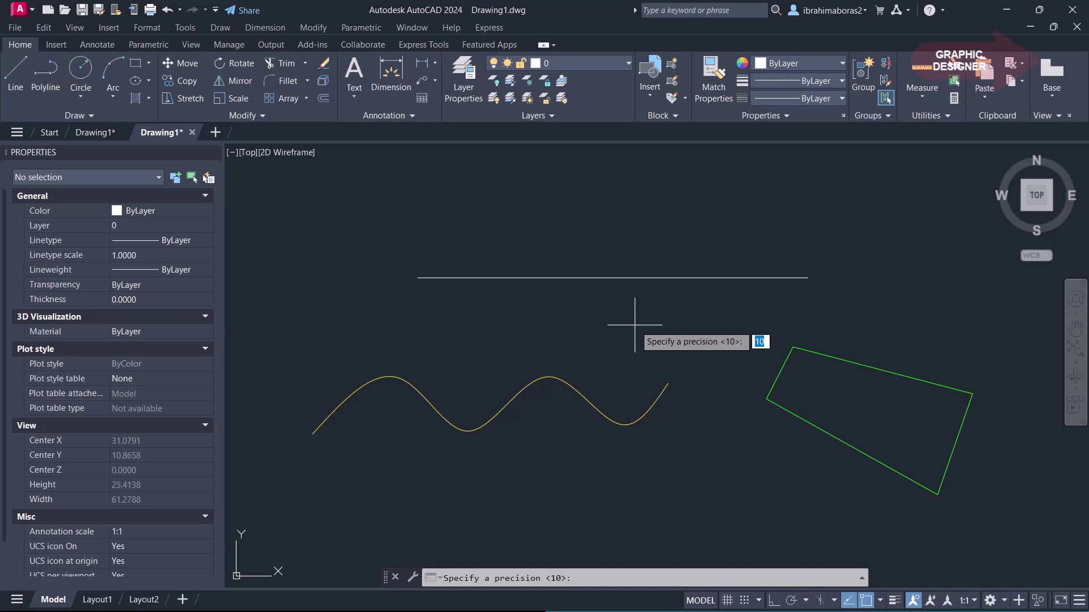
key("Return")
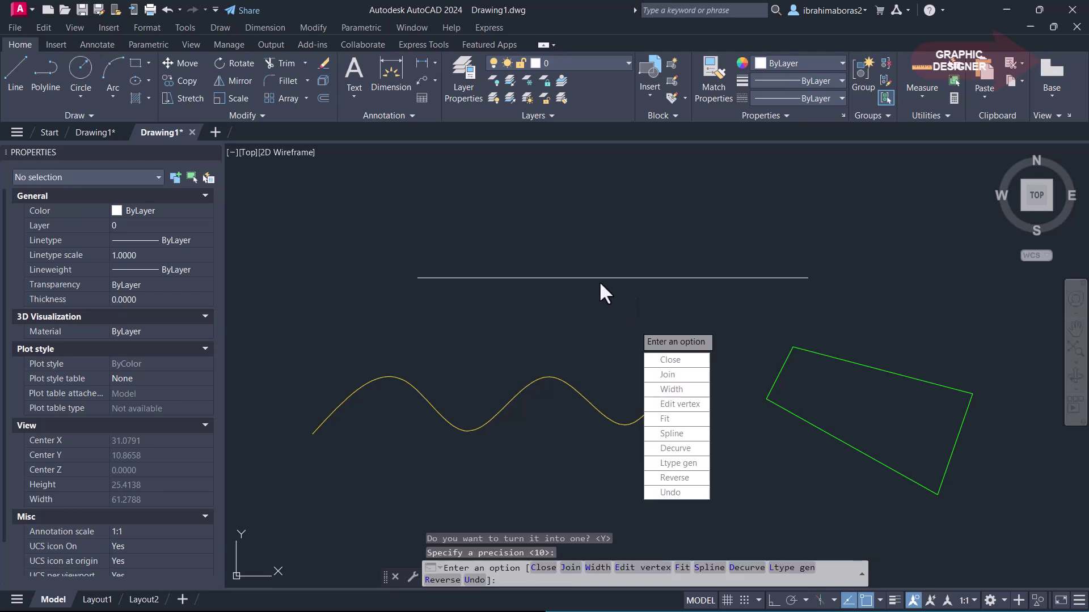
right_click(597, 304)
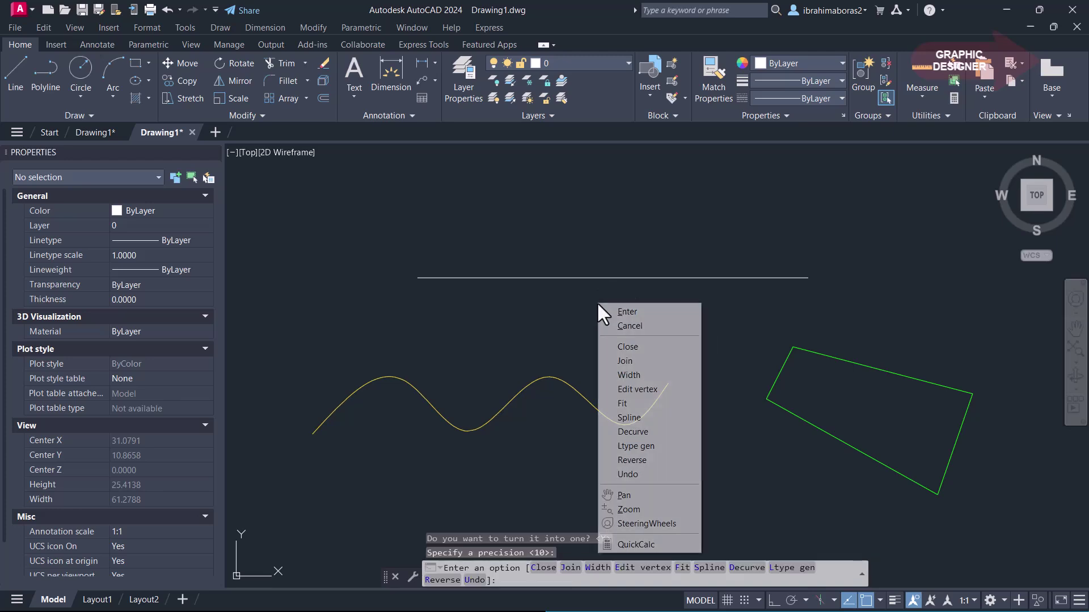
left_click(632, 315)
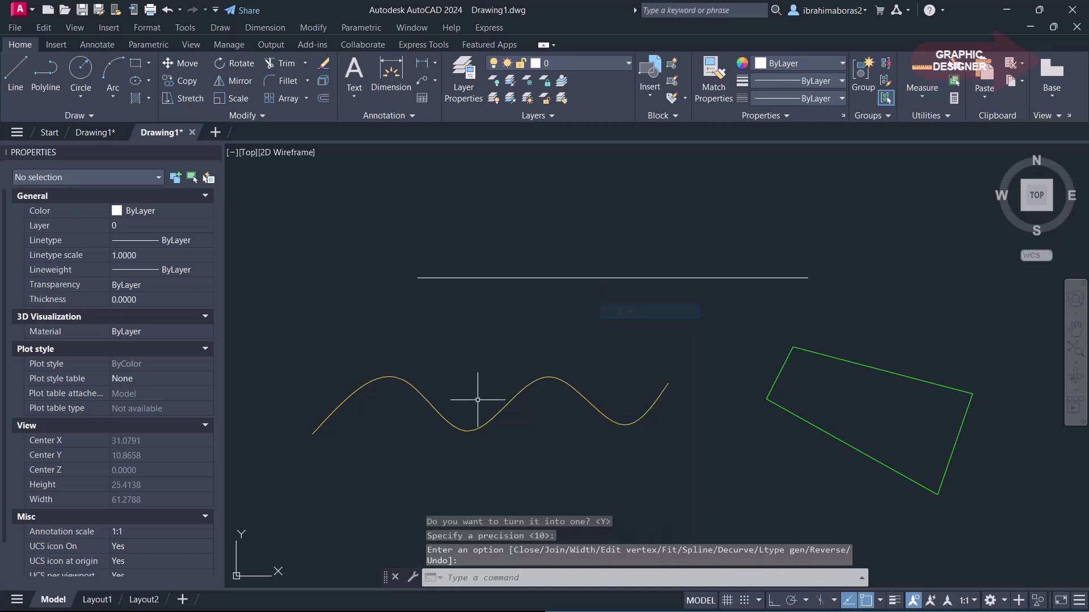
left_click(427, 402)
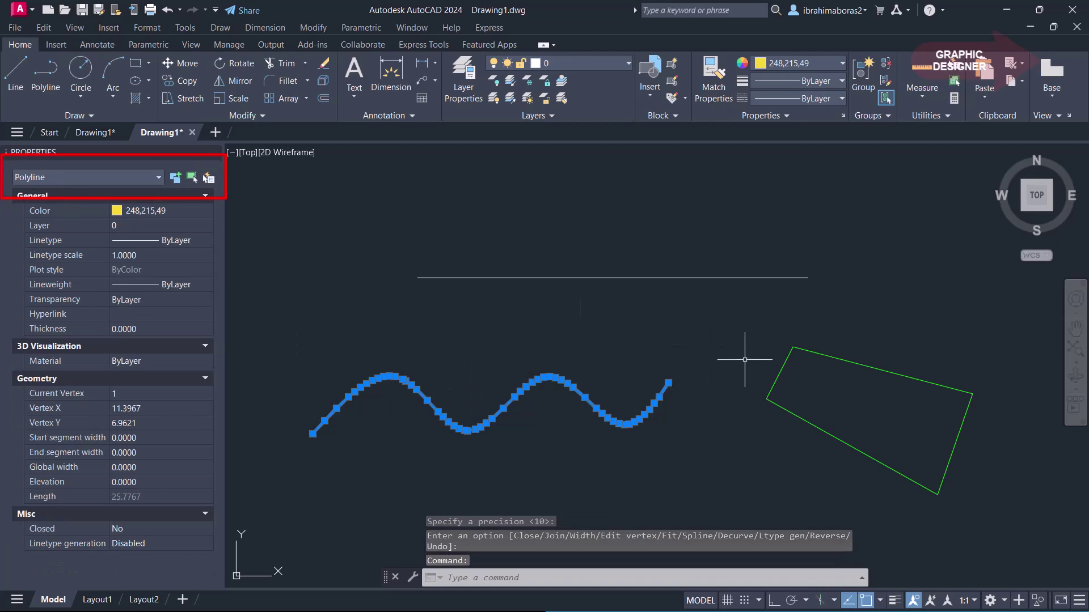
key("Escape")
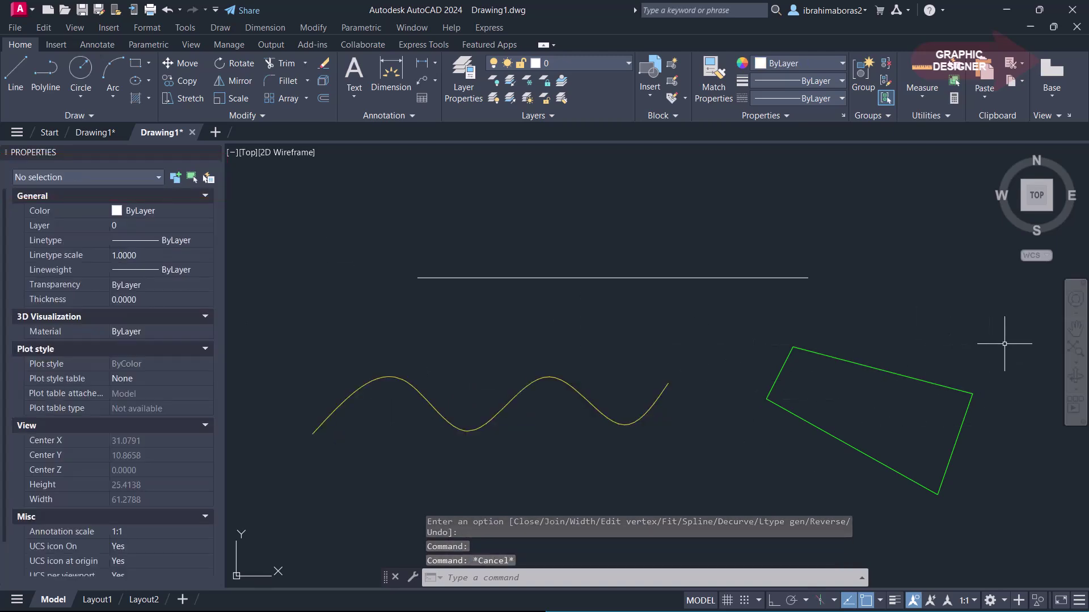
Step: Select the four green lines, run PEDIT, and decline the single-polyline prompt
left_click_drag(1005, 342, 708, 448)
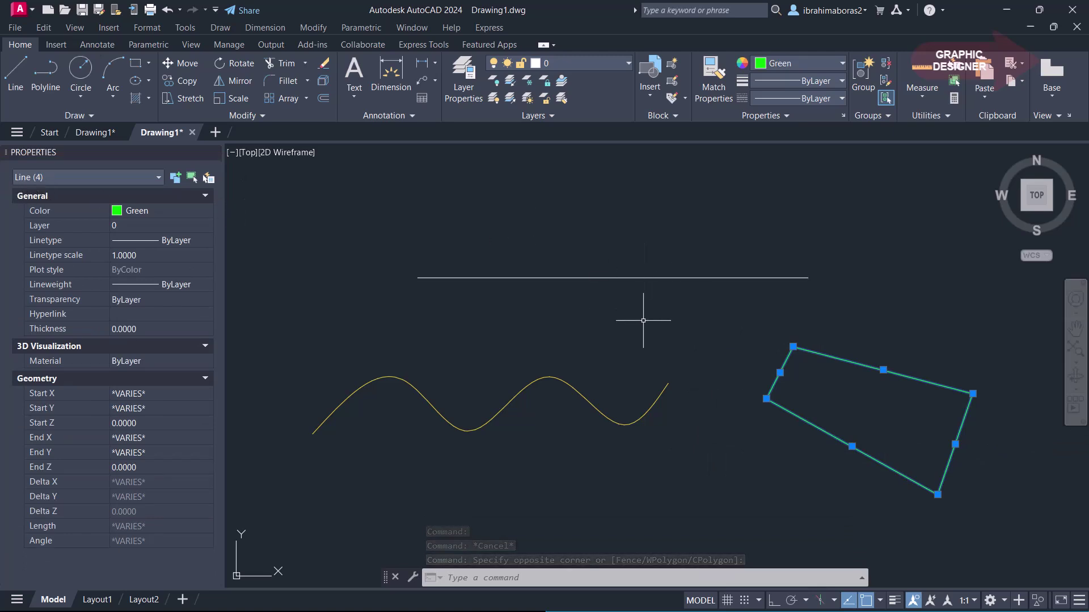
type("PS")
key("BackSpace")
type("E")
key("Return")
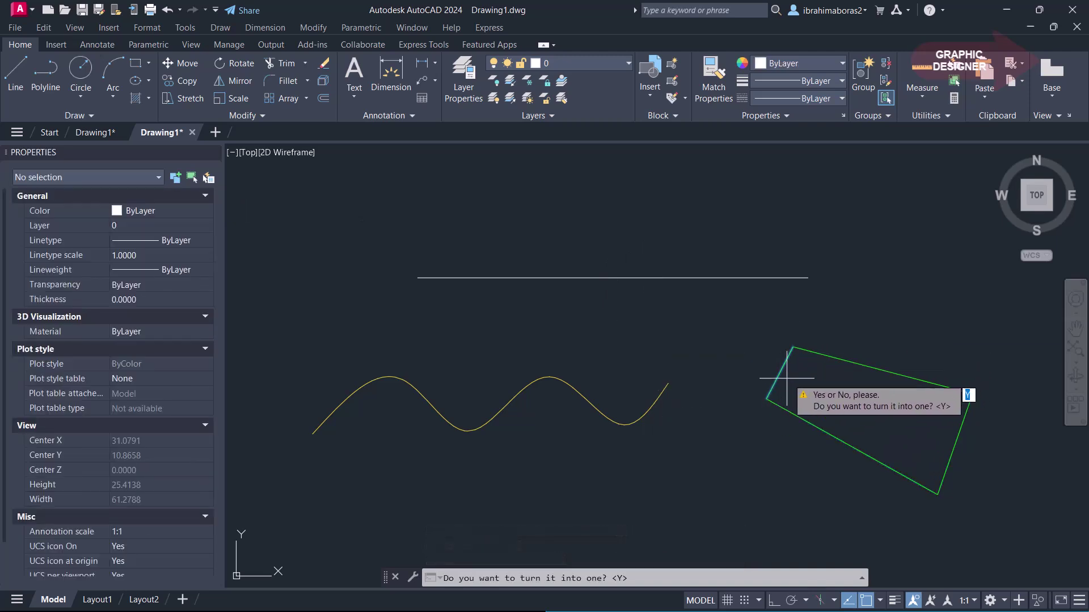
scroll(785, 363, "up", 4)
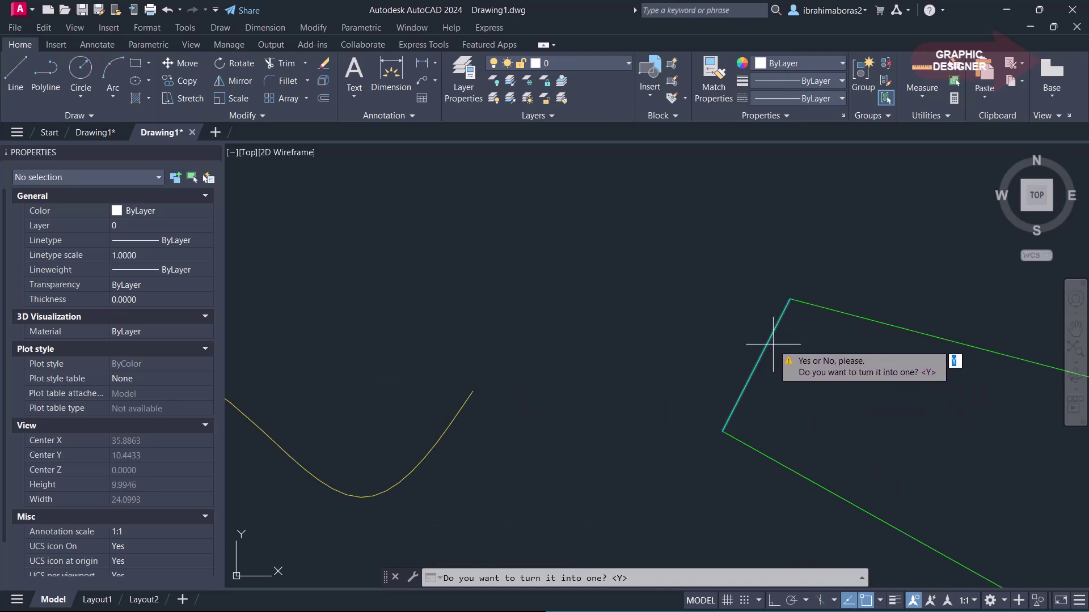
scroll(773, 344, "down", 2)
scroll(754, 341, "down", 1)
scroll(738, 341, "down", 1)
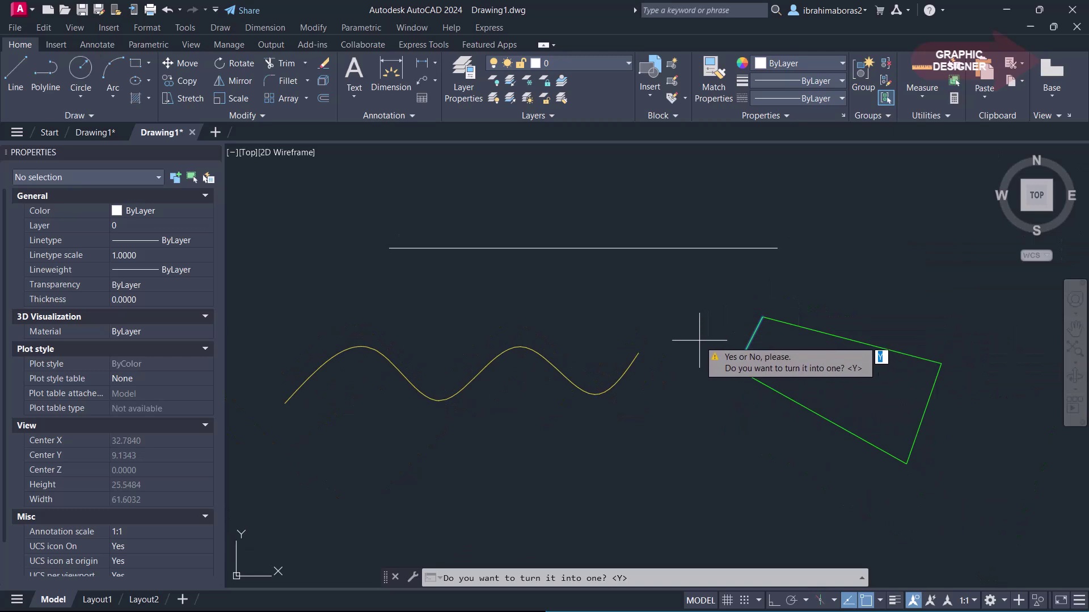
type("n")
key("Return")
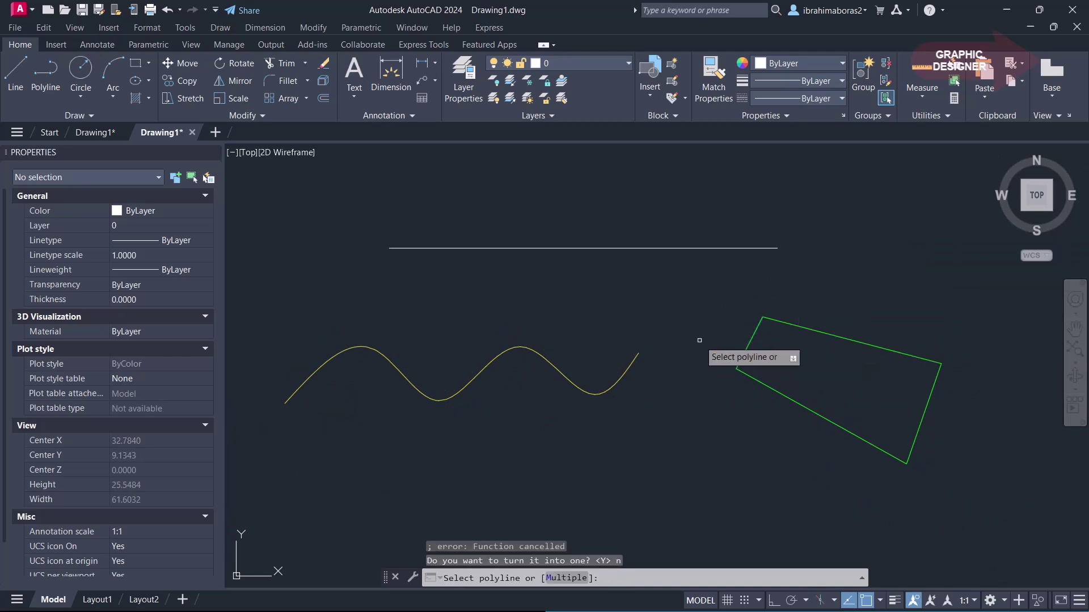
Step: Use Multiple to convert the four green lines to polylines, then cancel without joining
left_click(567, 579)
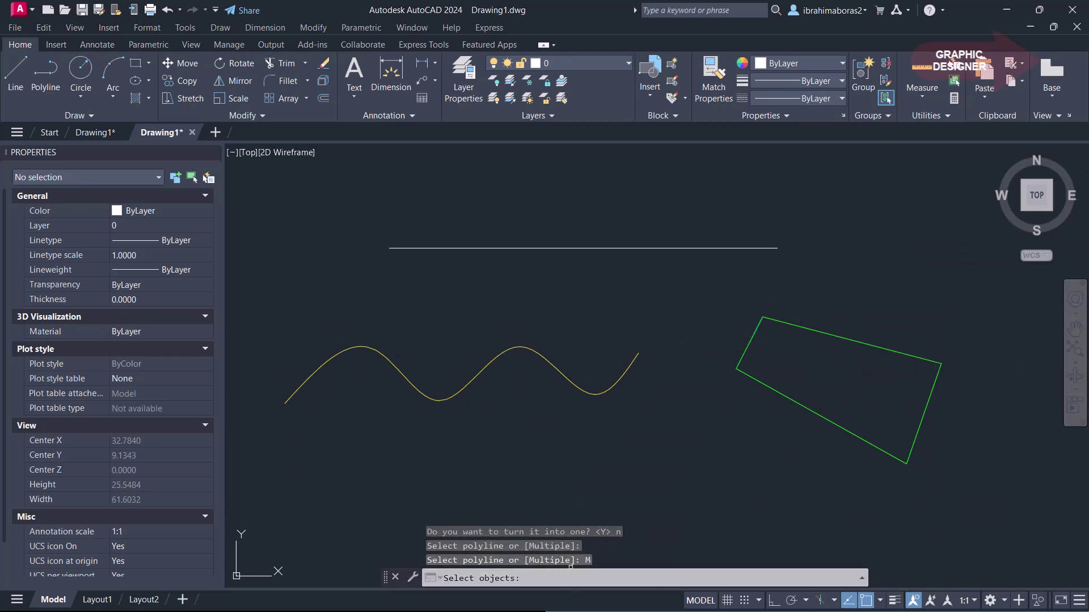
left_click(990, 303)
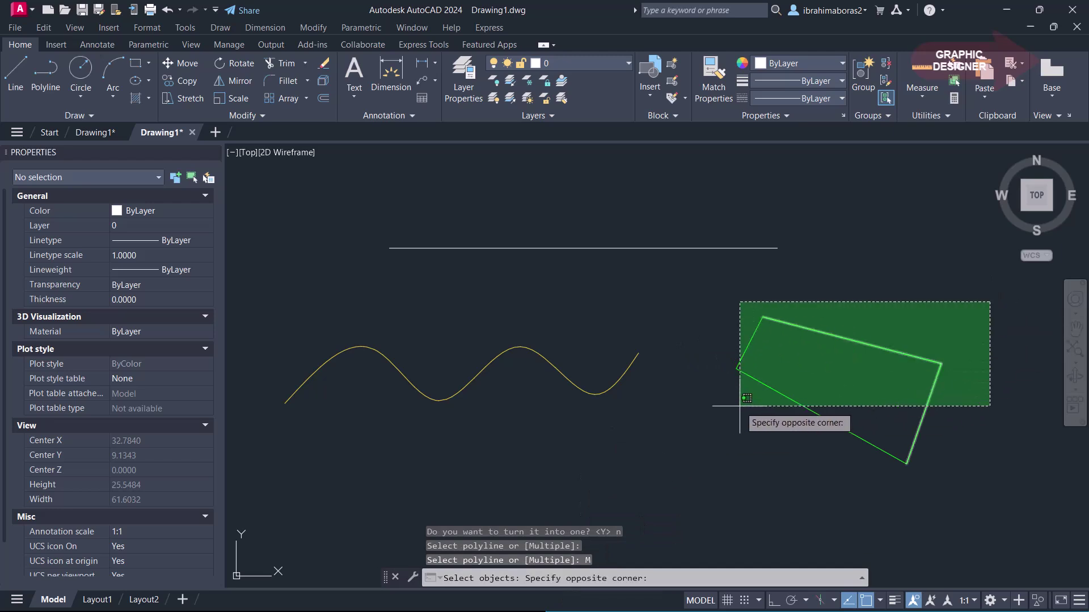
left_click(712, 448)
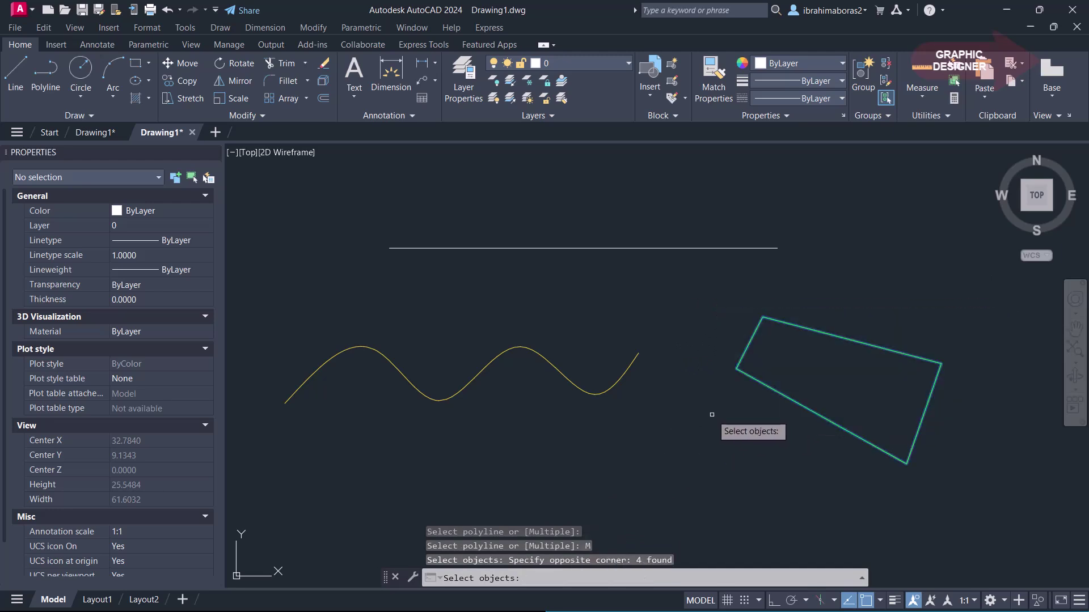
key("Return")
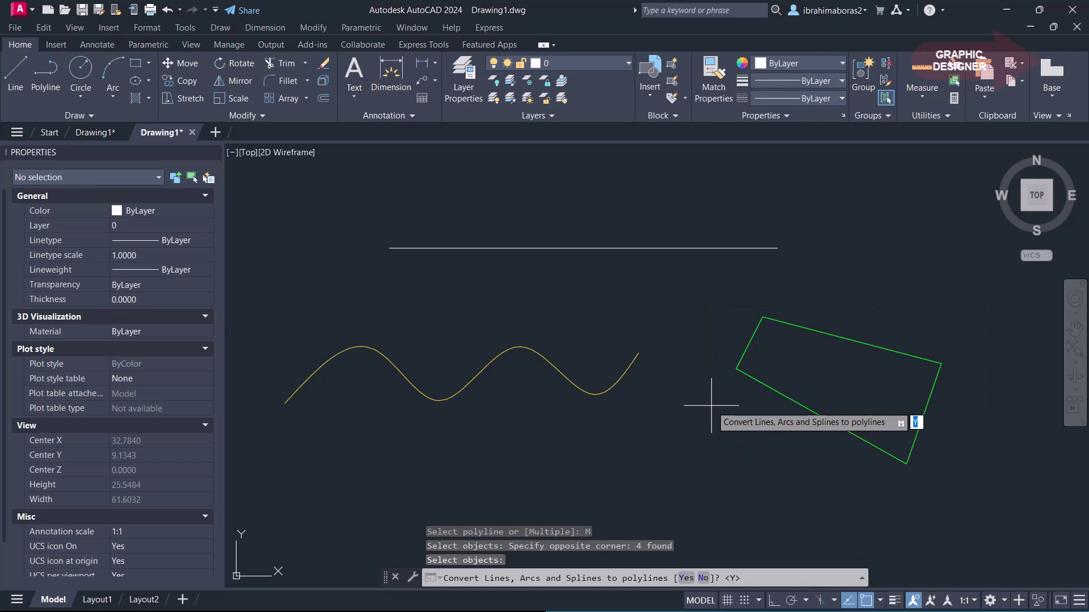
key("Return")
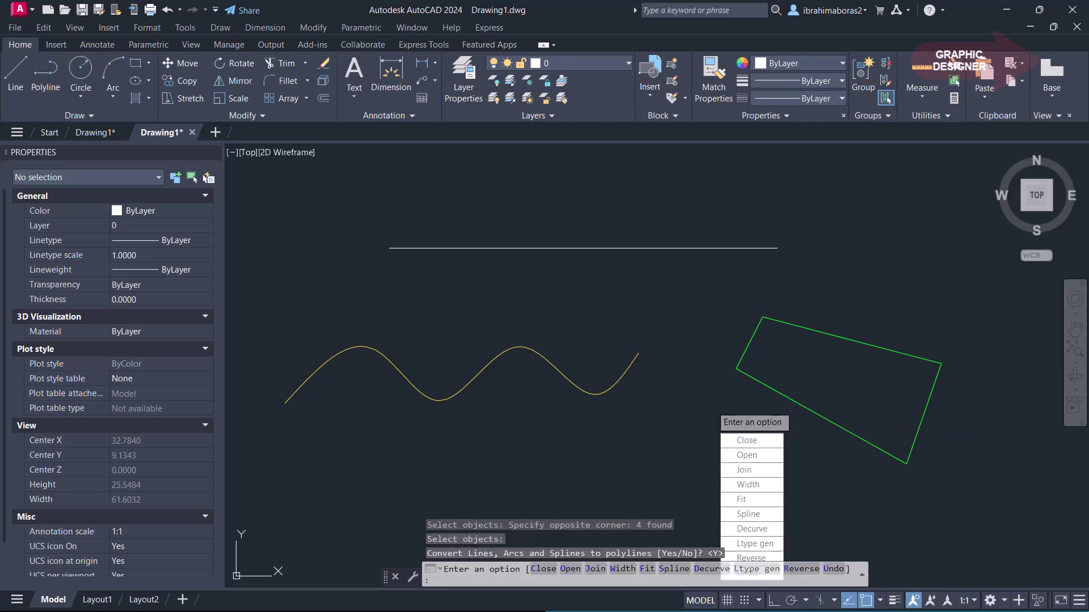
right_click(697, 372)
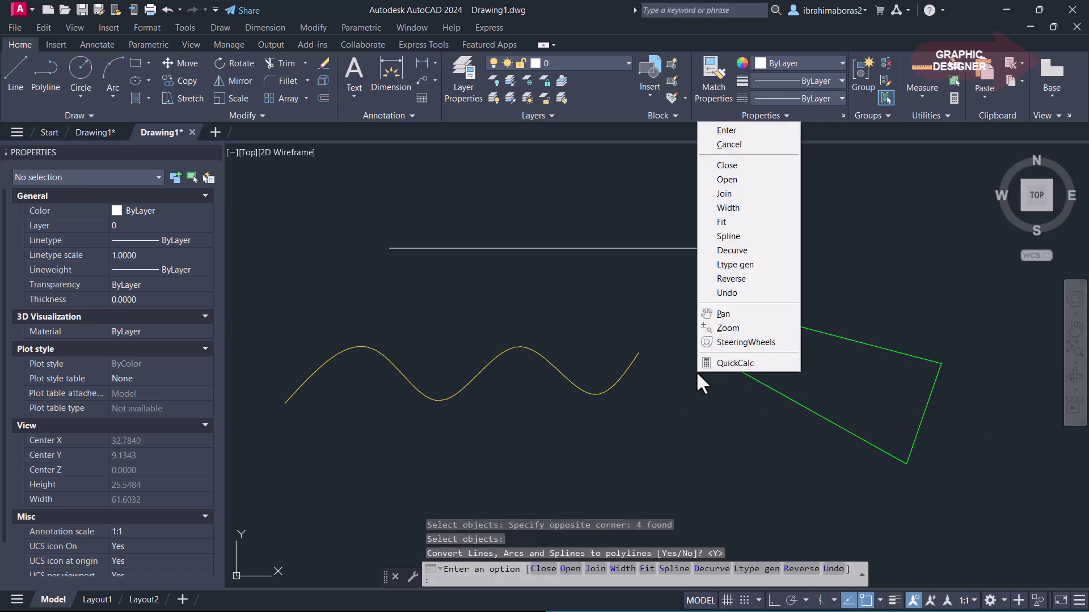
left_click(787, 136)
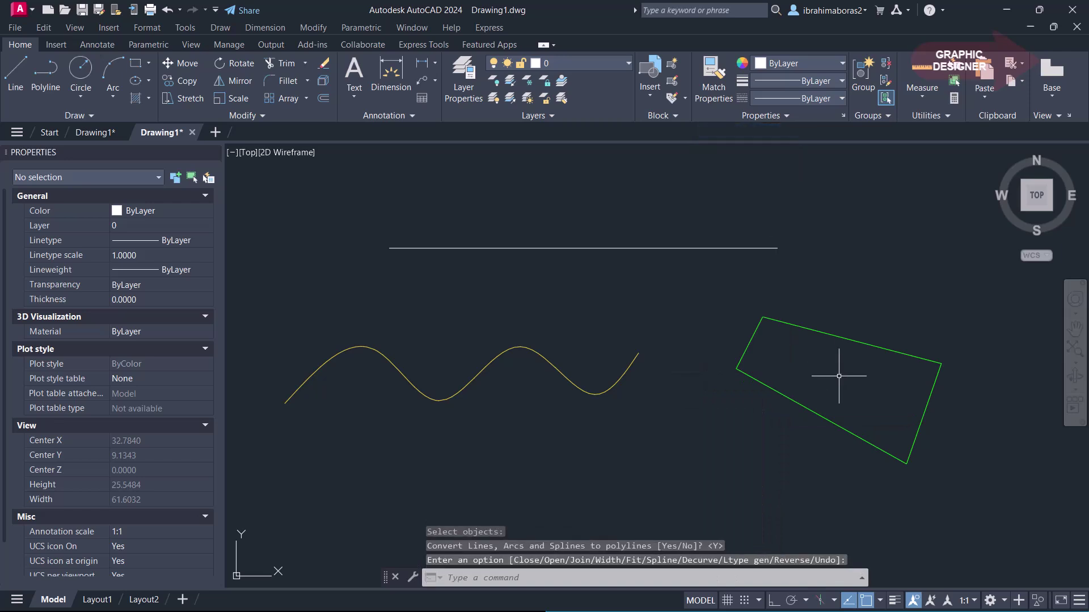
left_click(842, 338)
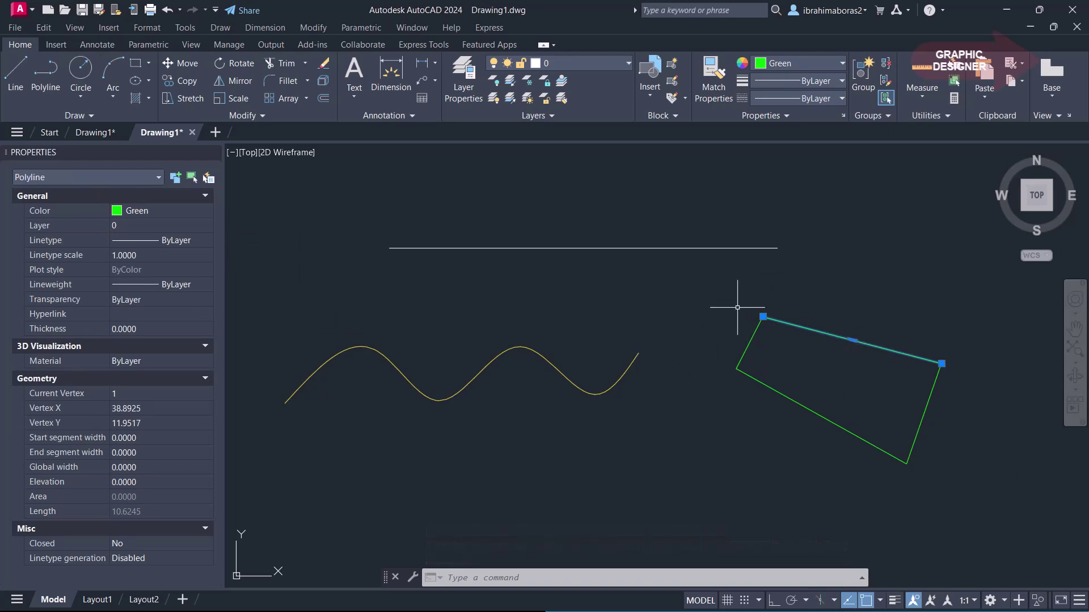
key("Escape")
left_click(749, 343)
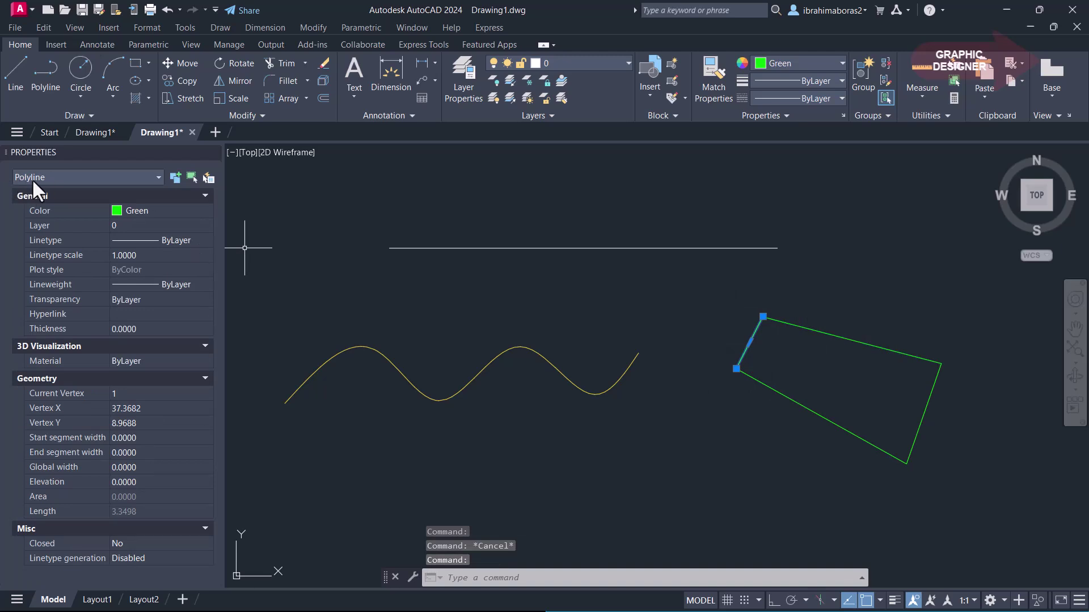
key("Escape")
left_click(806, 405)
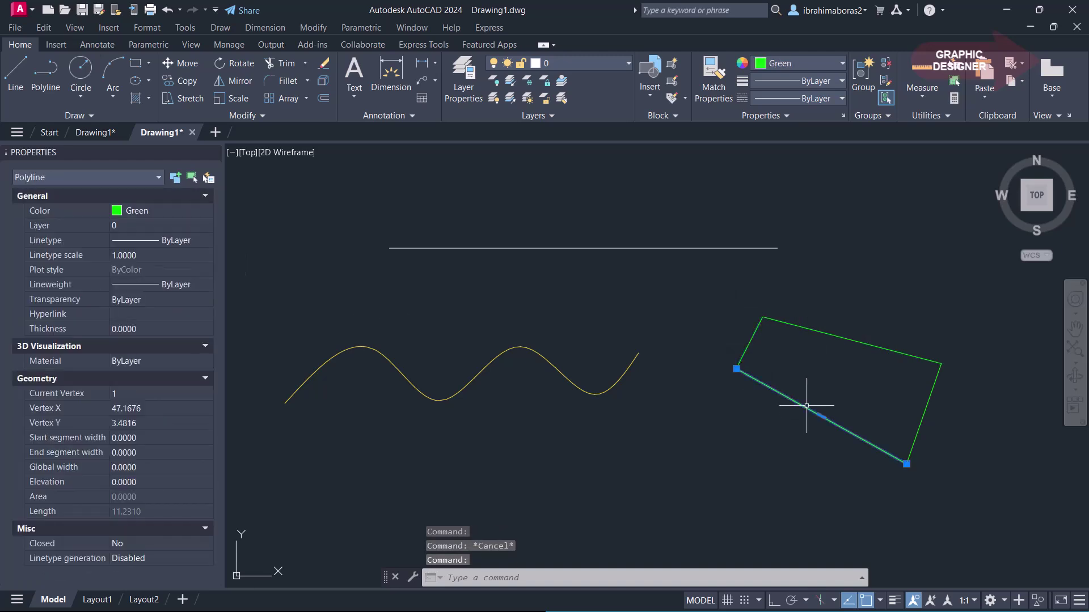
key("Escape")
left_click(933, 385)
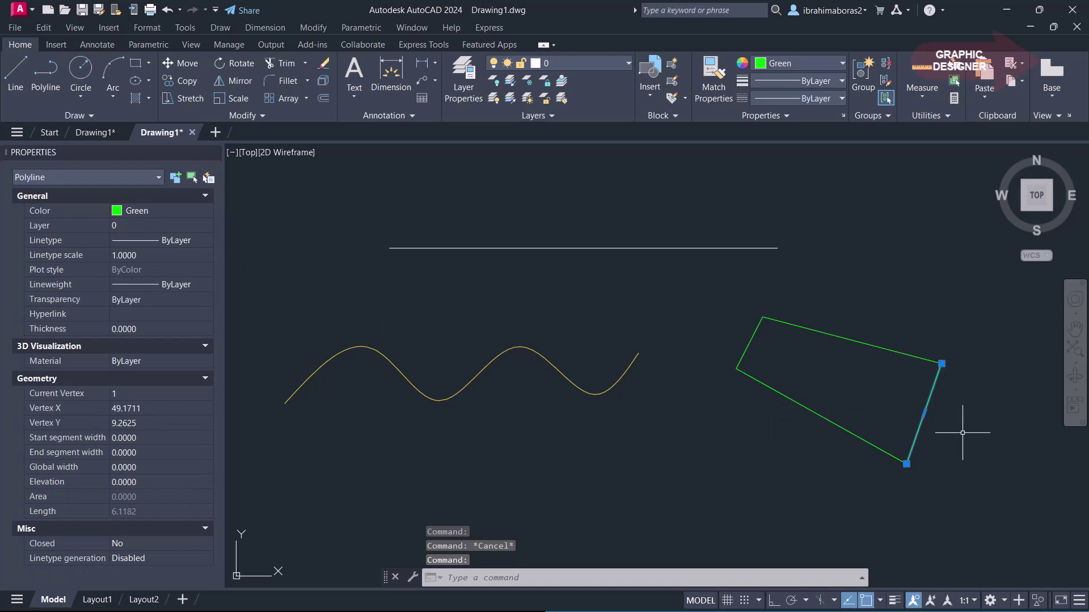
key("Escape")
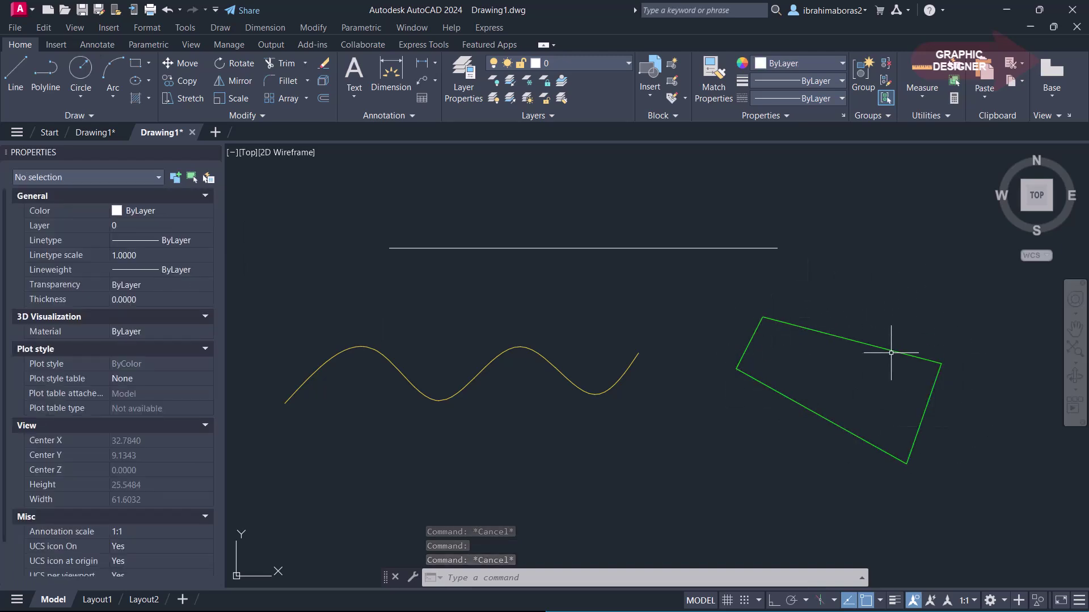
Step: Undo the previous conversion, run PSL on the green lines, and decline the single-polyline prompt
type("u")
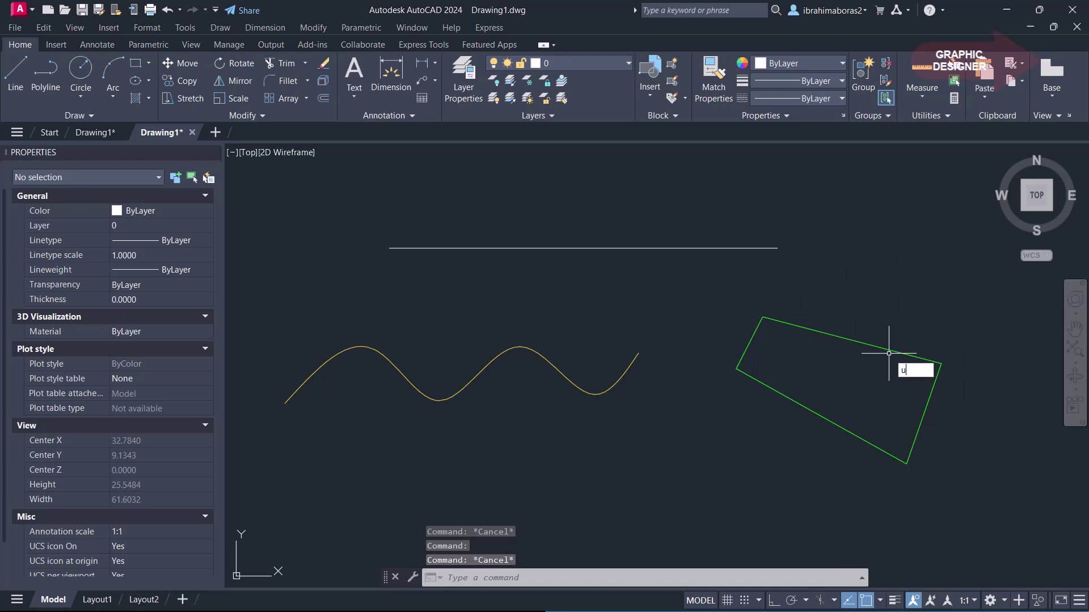
key("Return")
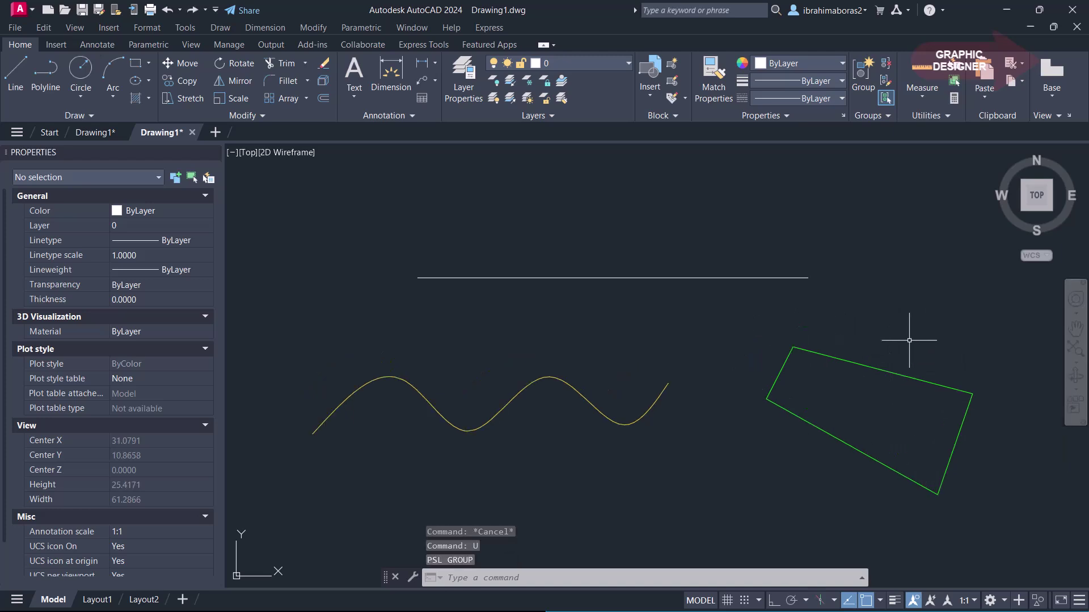
type("PSL")
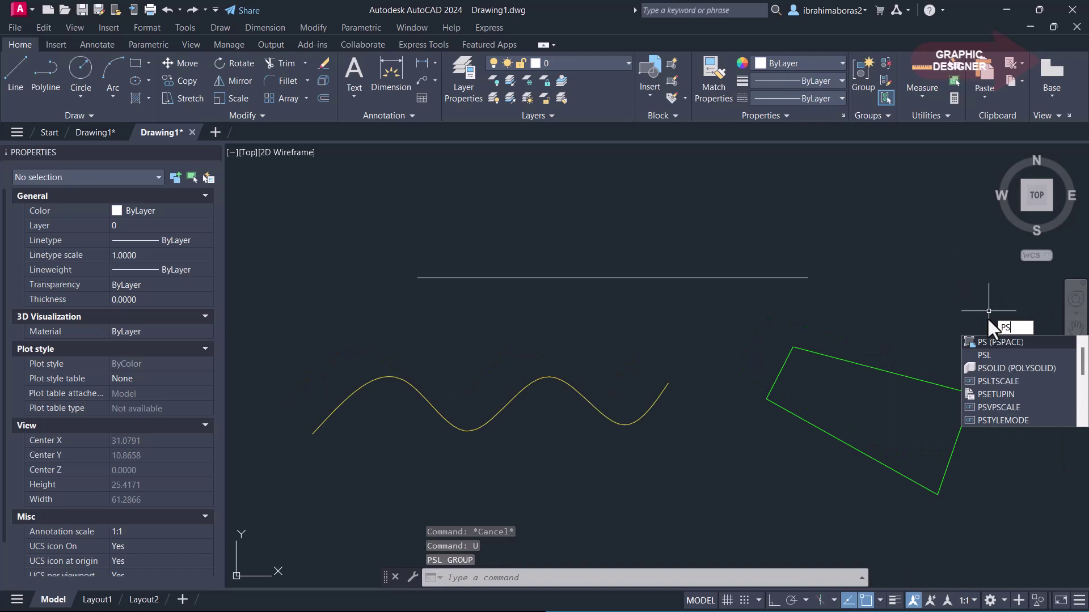
key("Return")
left_click(997, 346)
left_click(861, 404)
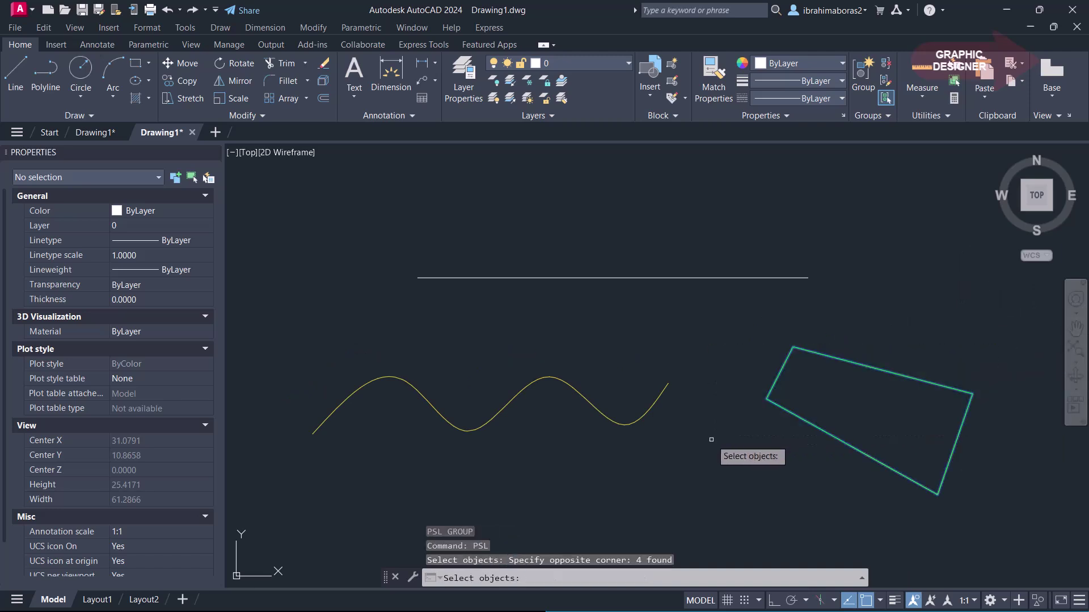
key("Return")
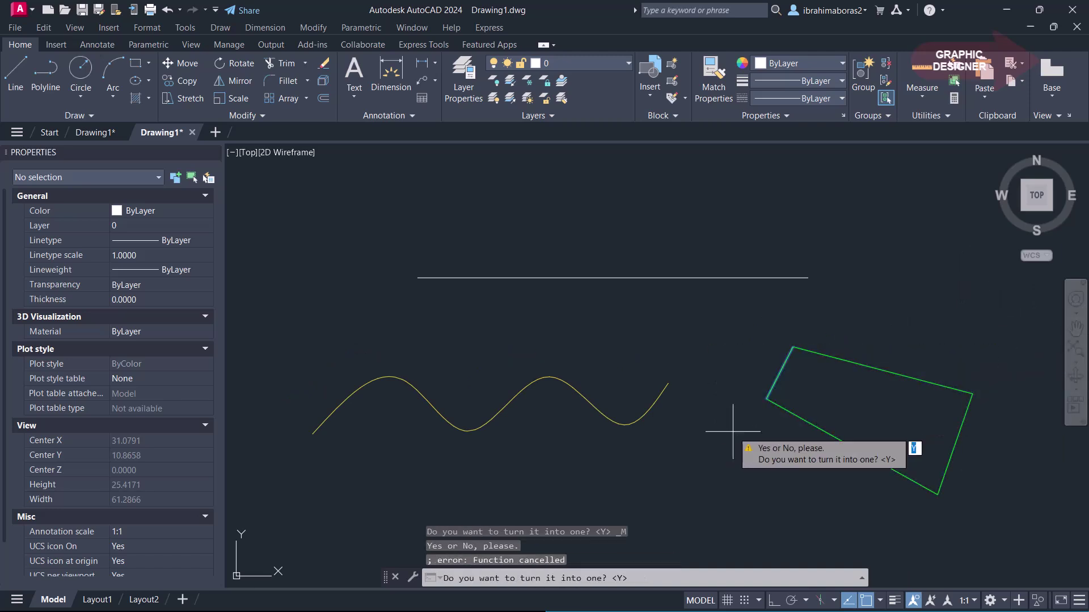
type("n")
key("Return")
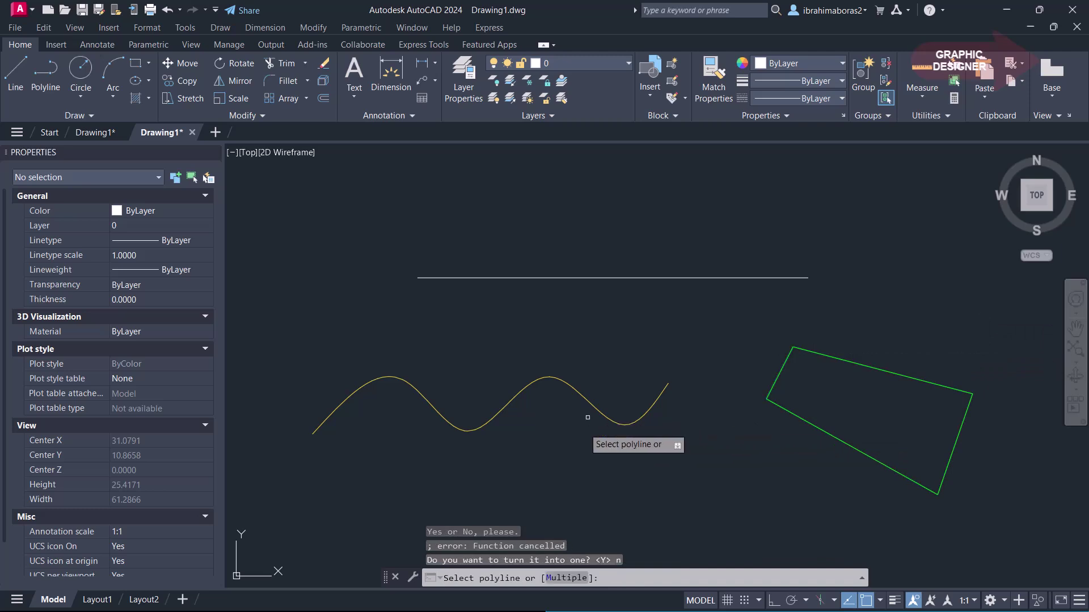
Step: Convert the four green lines via Multiple and join them at fuzz distance 0
left_click(567, 578)
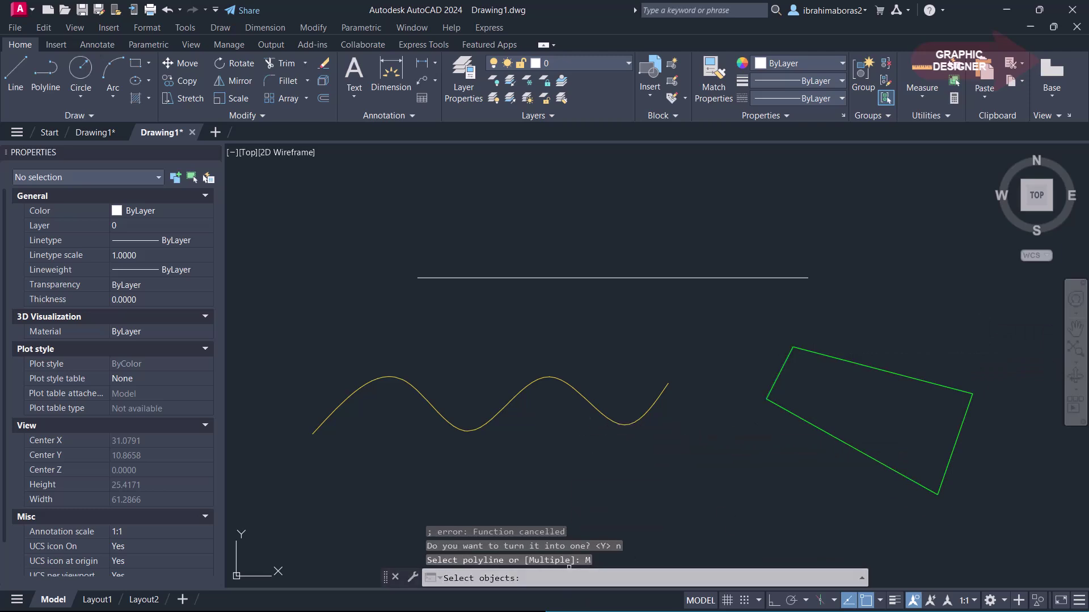
left_click(991, 375)
left_click(748, 442)
key("Return")
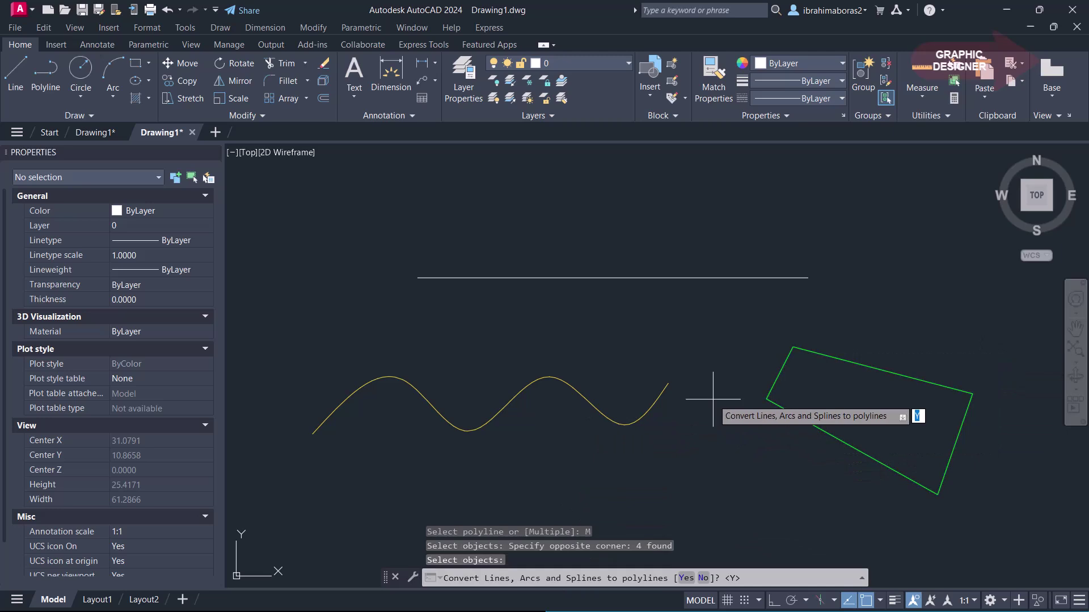
key("Return")
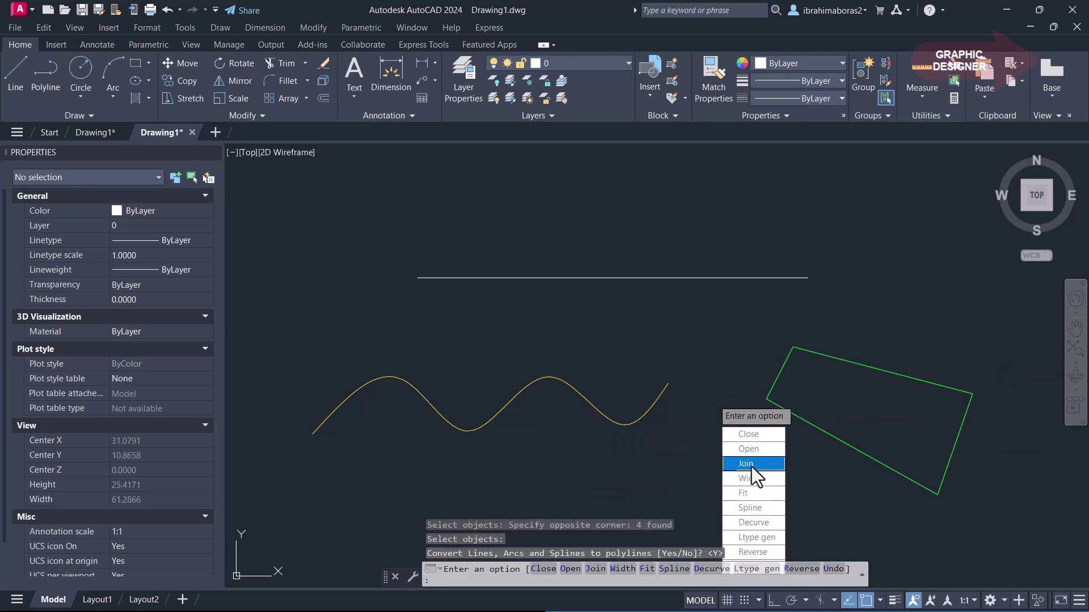
left_click(753, 465)
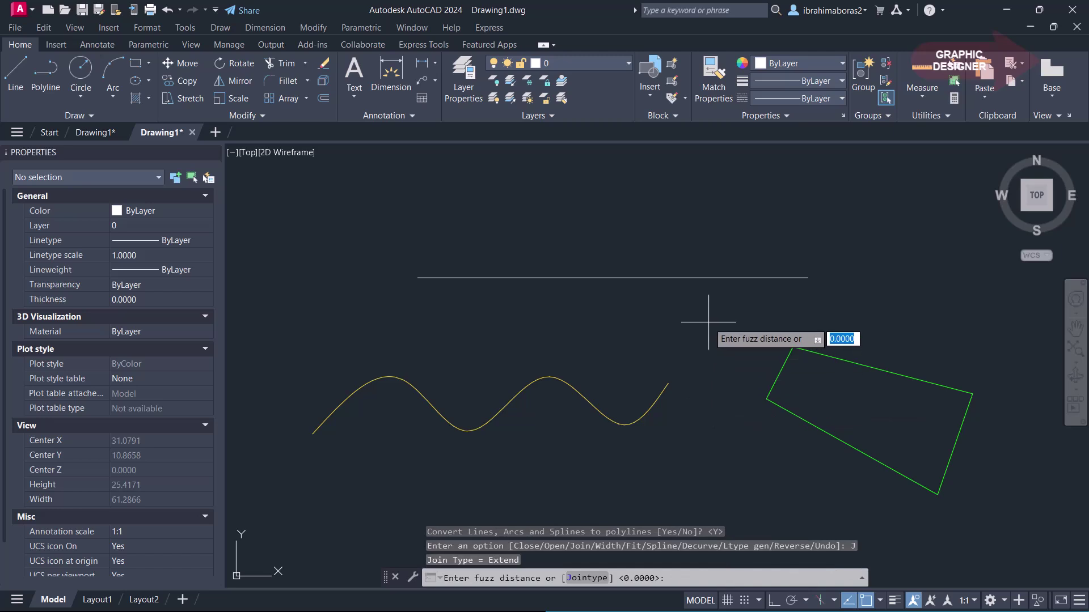
key("Return")
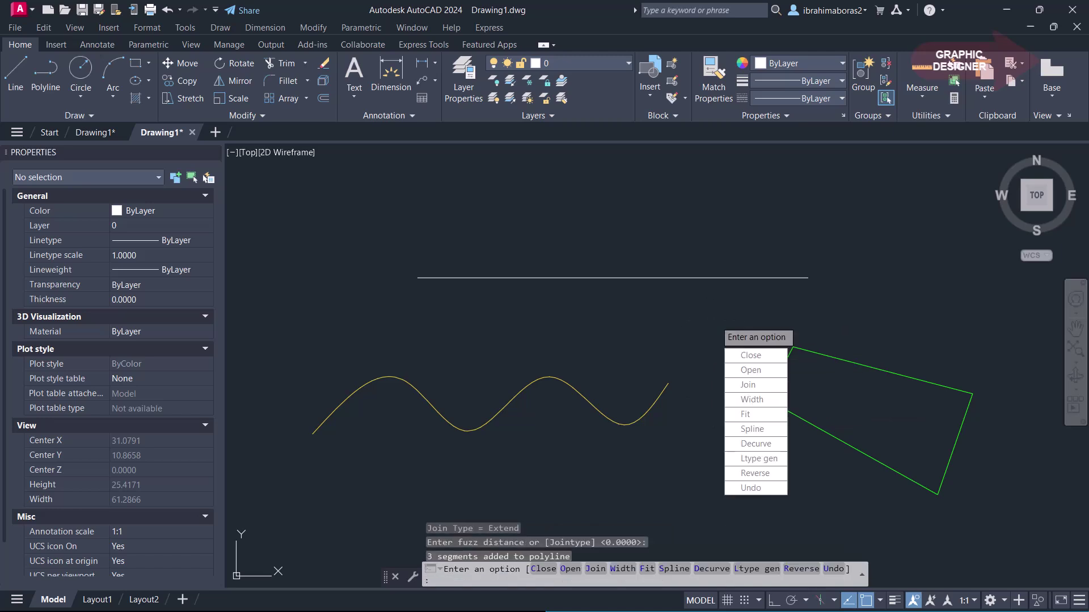
right_click(702, 315)
left_click(707, 322)
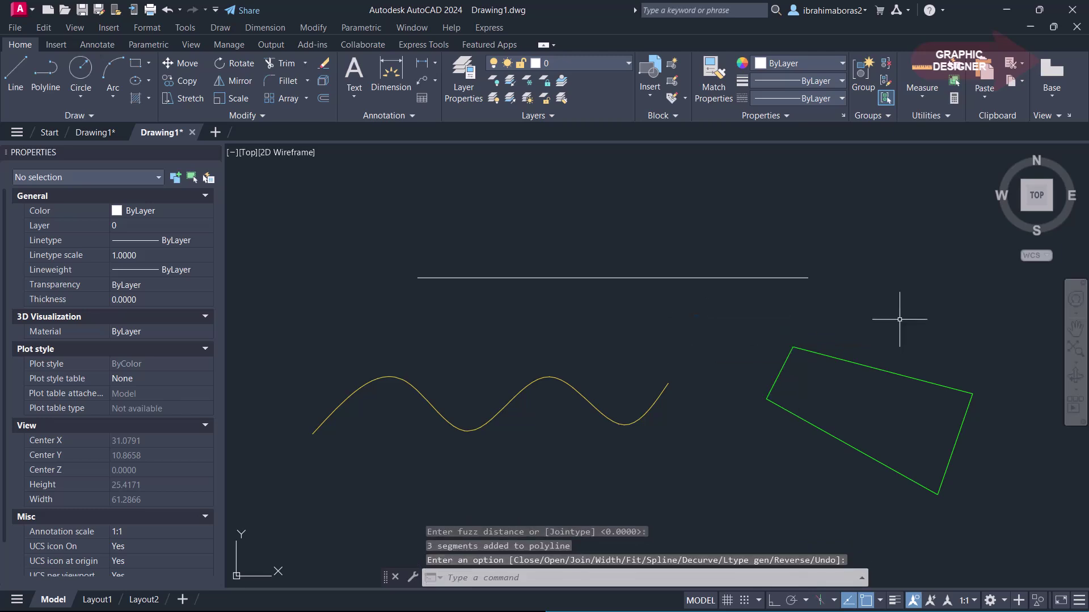
key("Return")
left_click(925, 374)
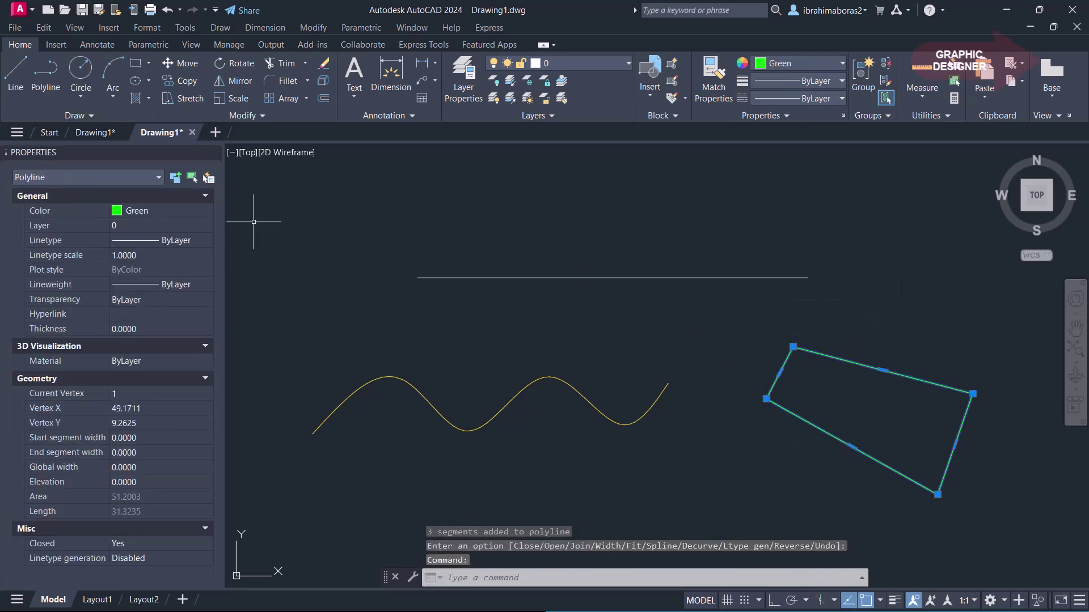
middle_click_drag(966, 298, 966, 291)
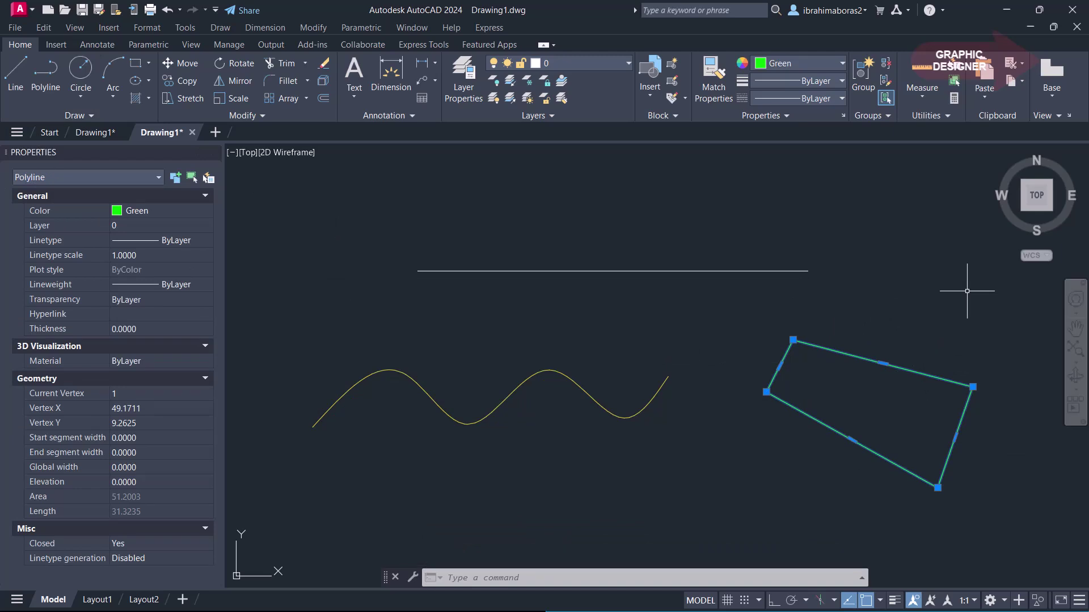